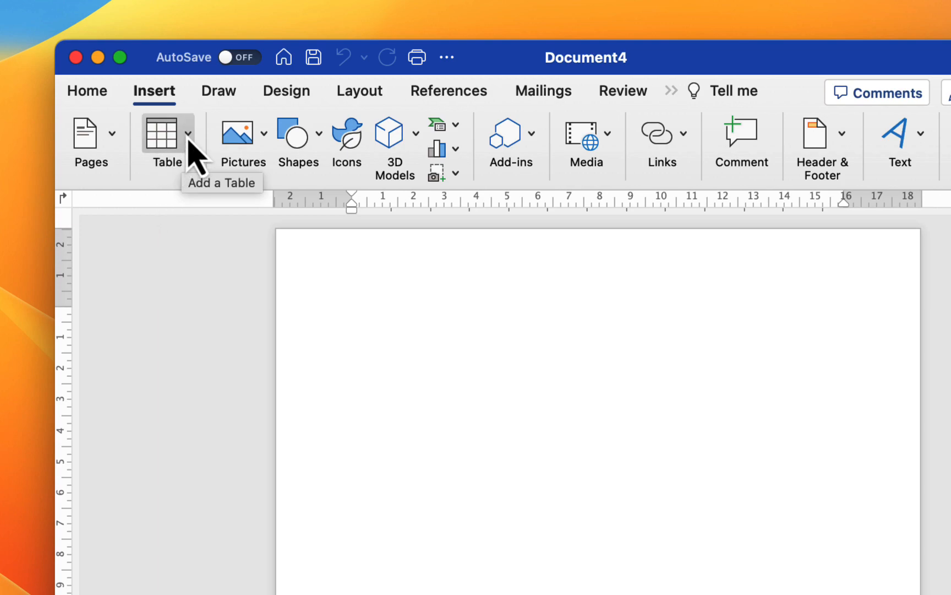
click(176, 141)
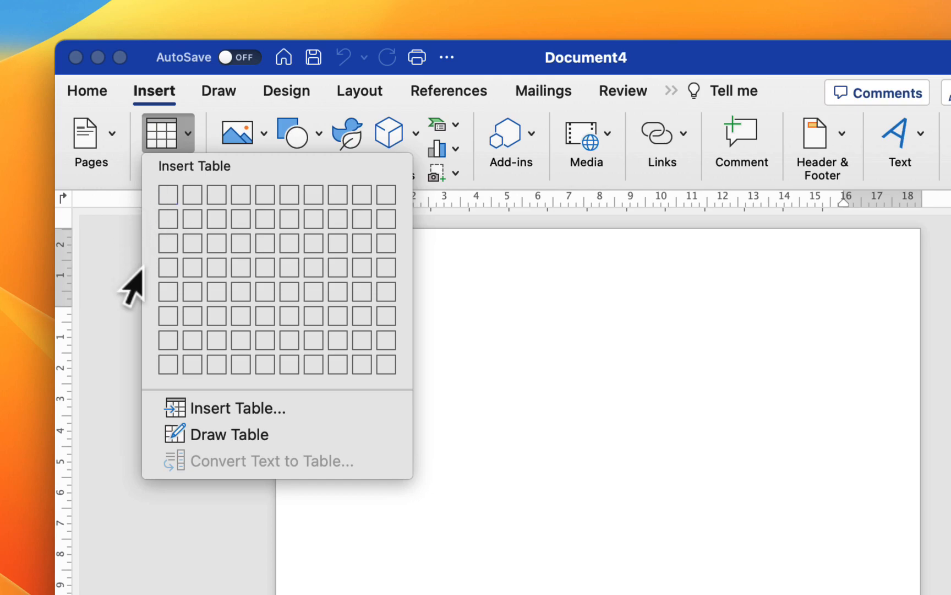
click(225, 414)
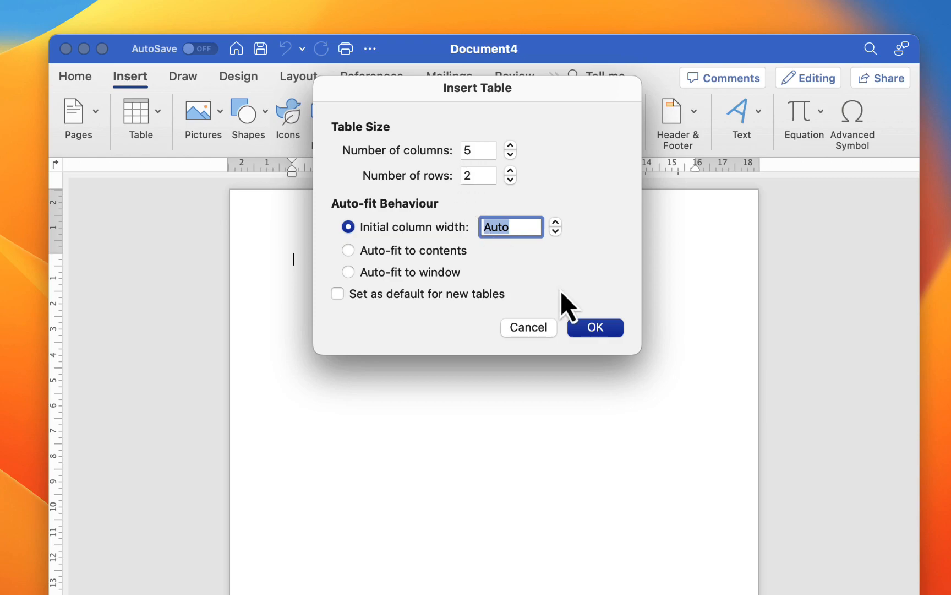
click(530, 327)
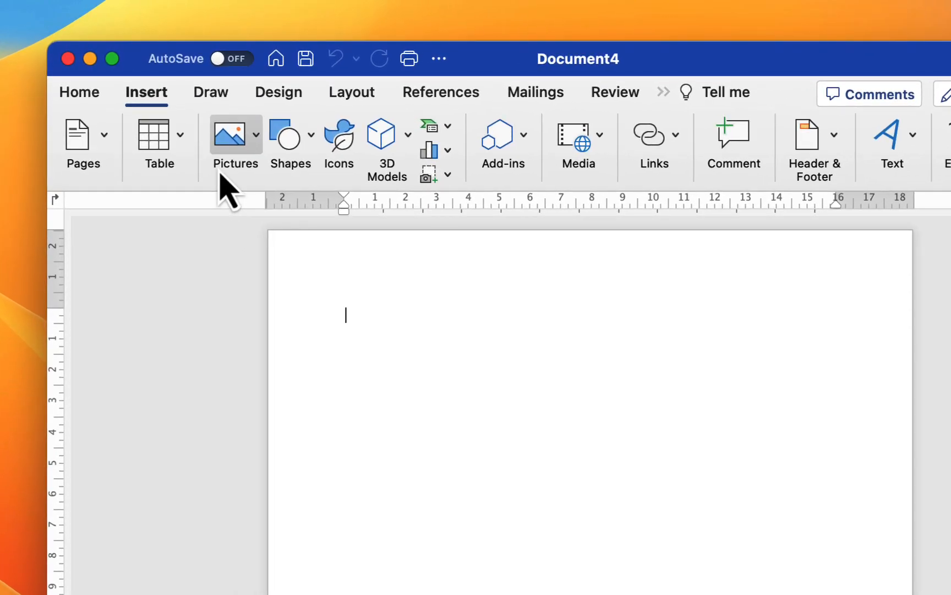
- Draw a table box with the Draw Table pen, then undo it
click(183, 138)
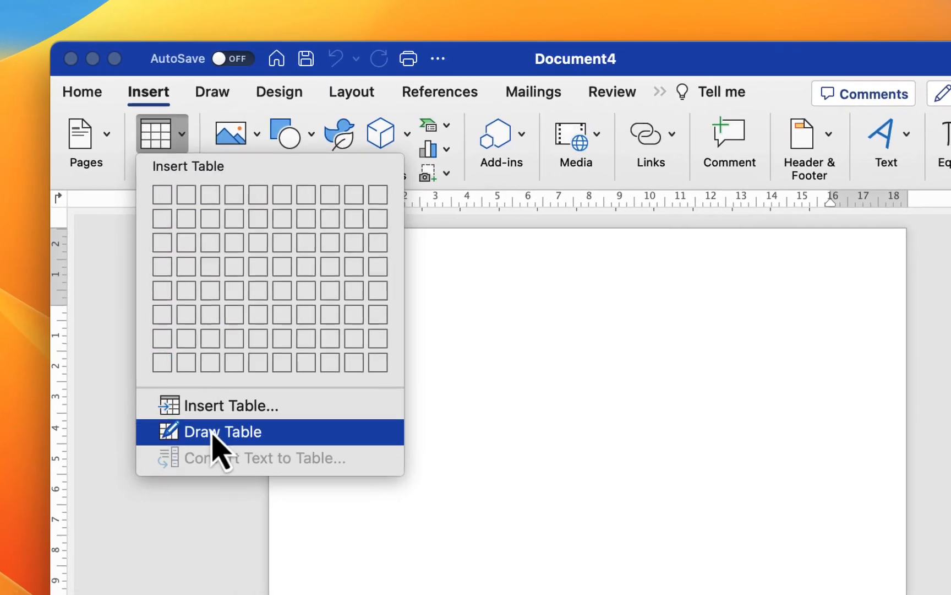
click(215, 431)
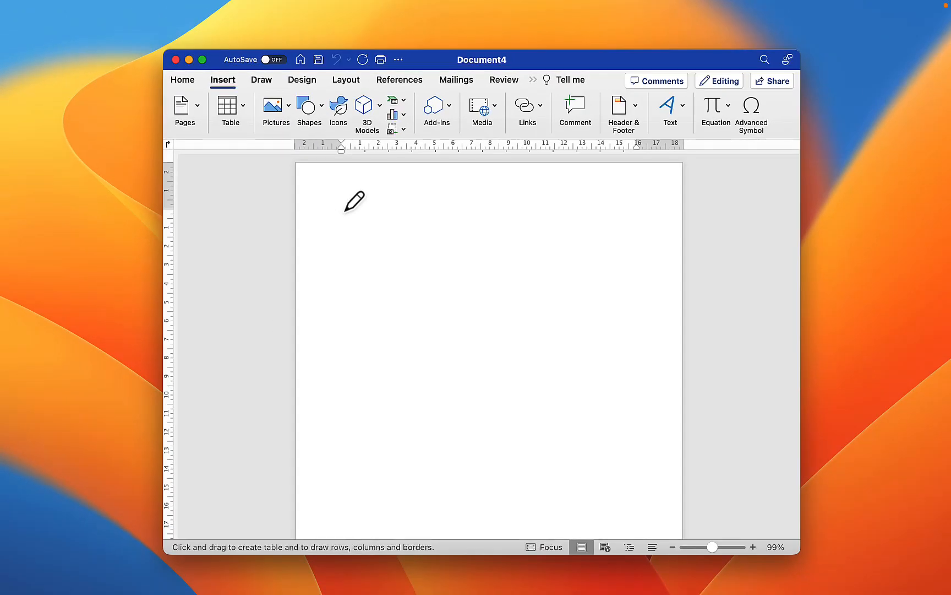
mouse_move(342, 209)
mouse_down()
mouse_move(353, 284)
mouse_move(516, 350)
mouse_move(653, 388)
mouse_up()
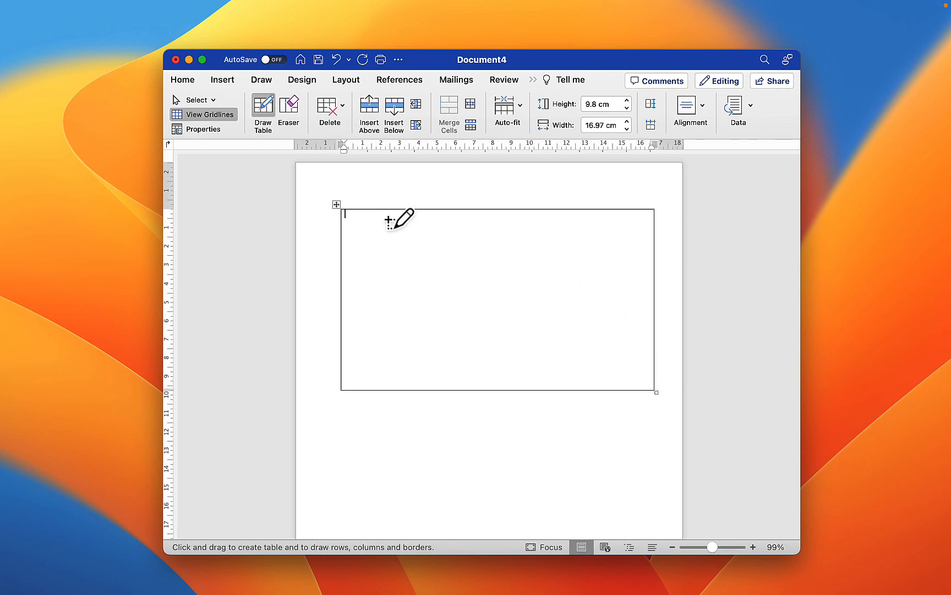
key(super+z)
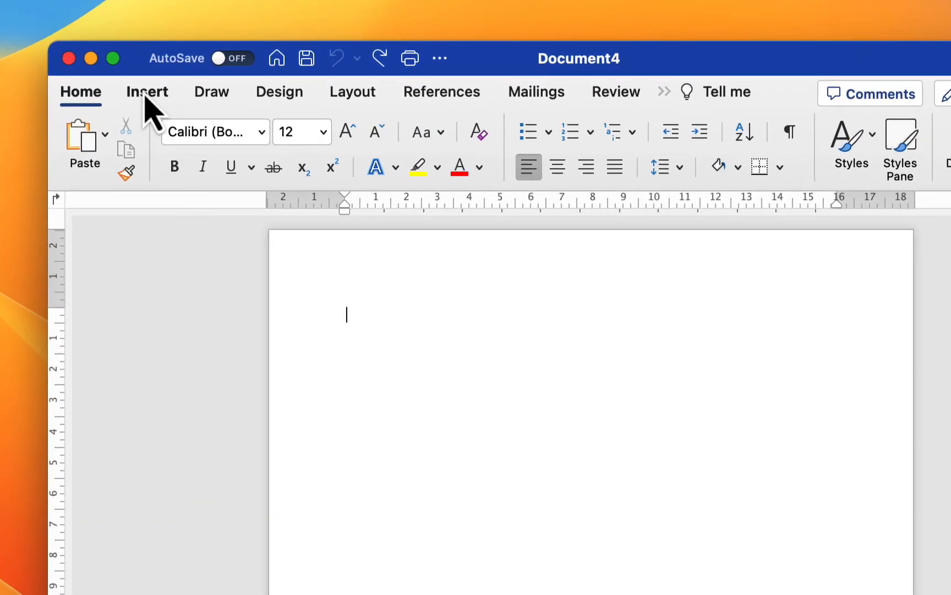
- Insert a 4 by 4 table from the table grid
click(146, 93)
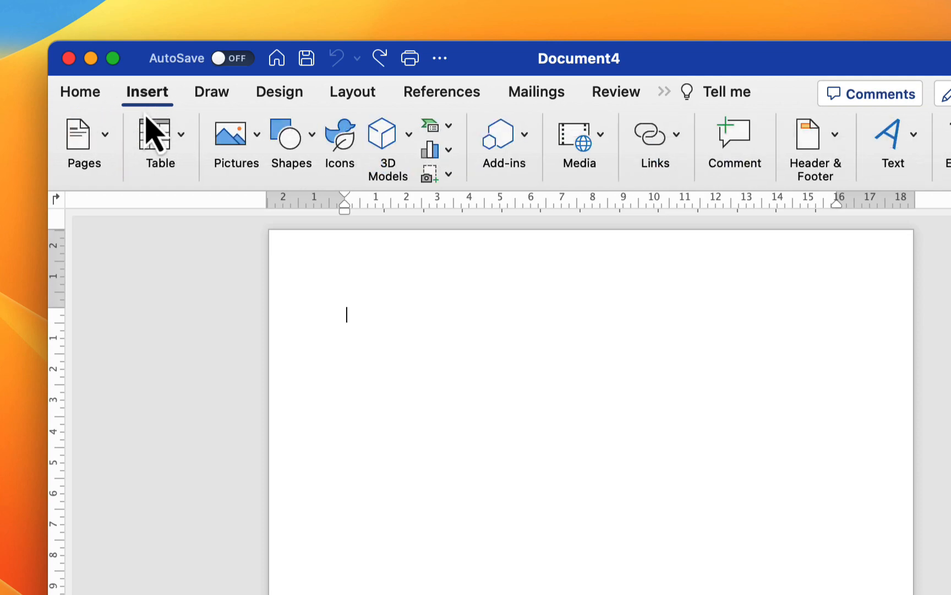
click(181, 137)
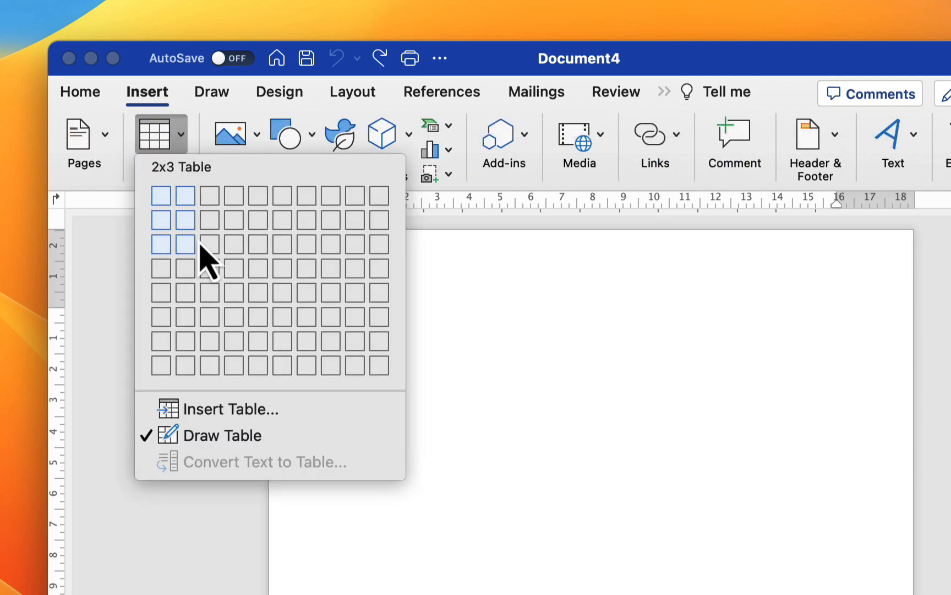
click(233, 272)
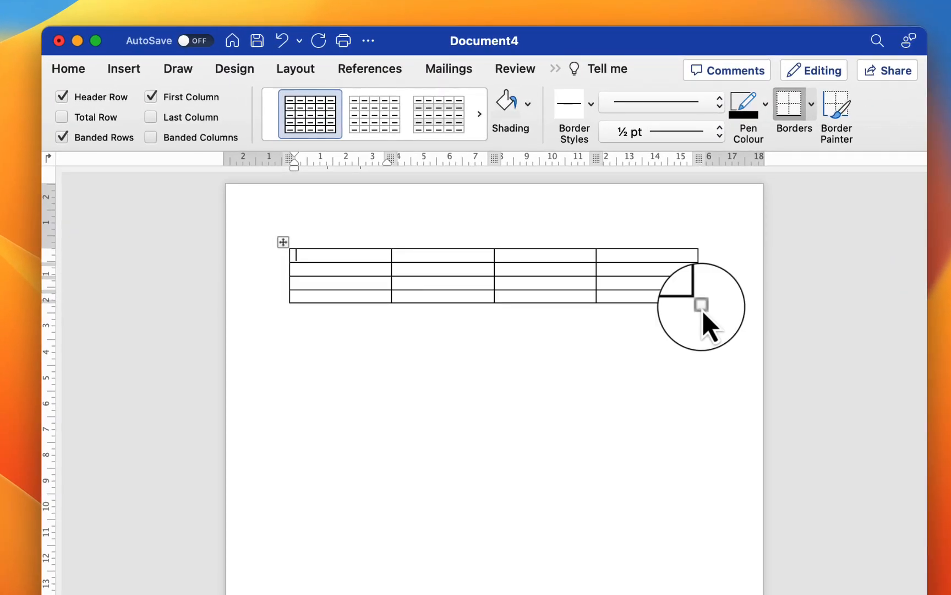
- Stretch the table taller by its corner handle and make the first row a thin heading row
click(702, 305)
drag(702, 306, 700, 485)
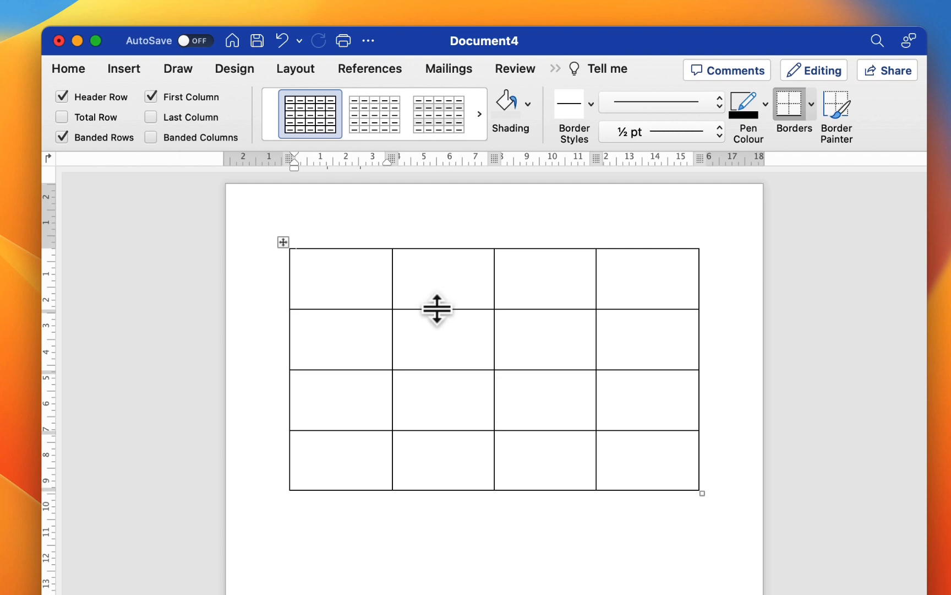
drag(437, 309, 442, 274)
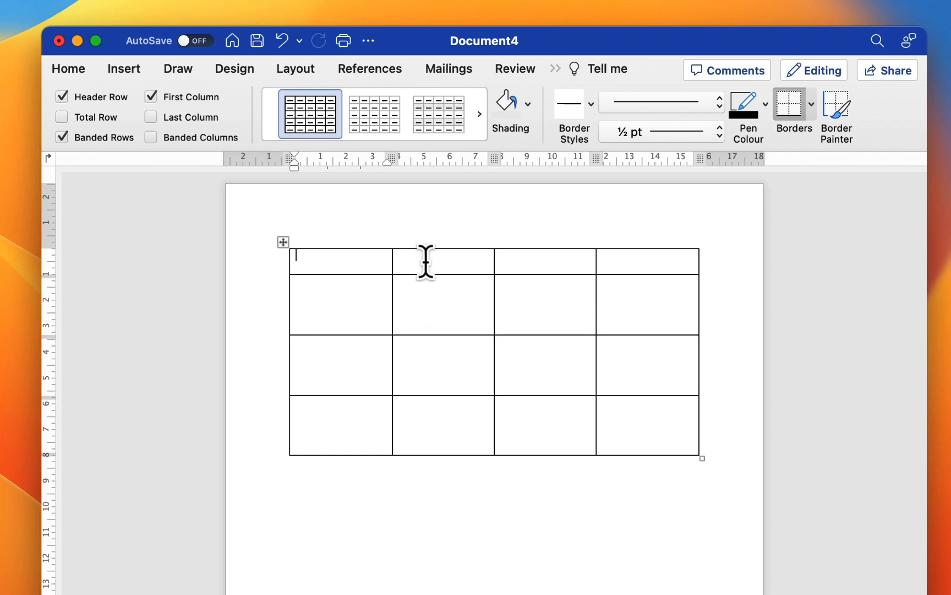
click(406, 260)
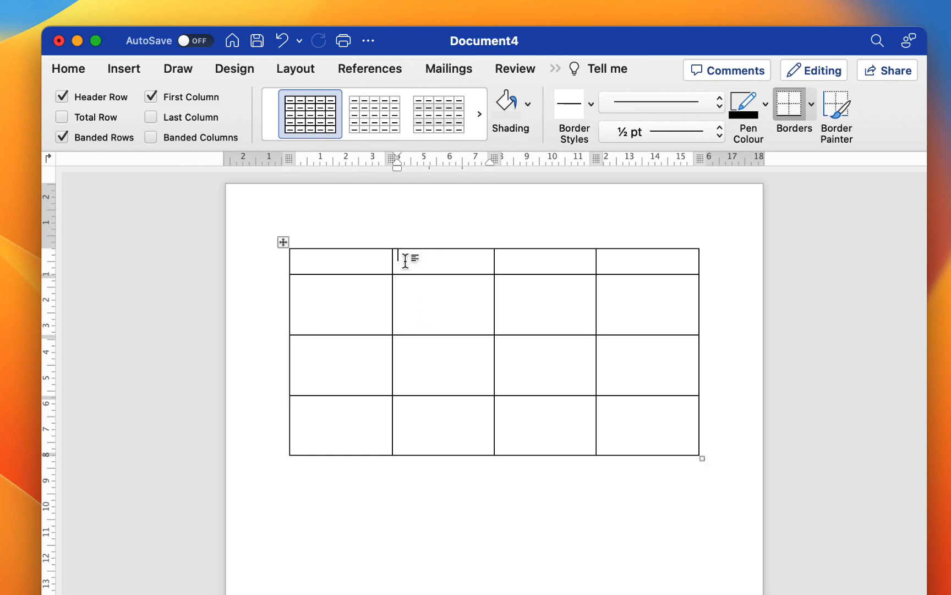
drag(406, 260, 367, 268)
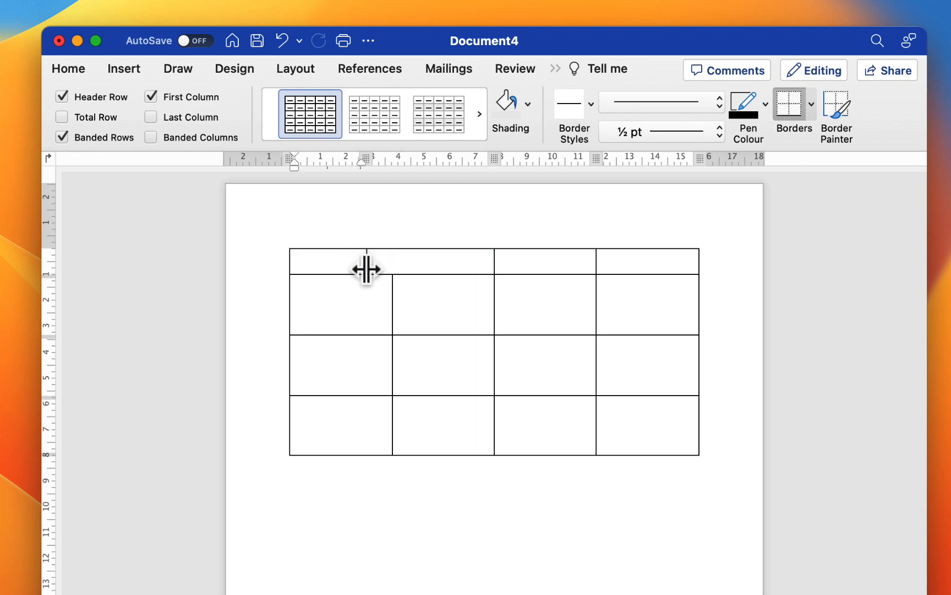
key(super+z)
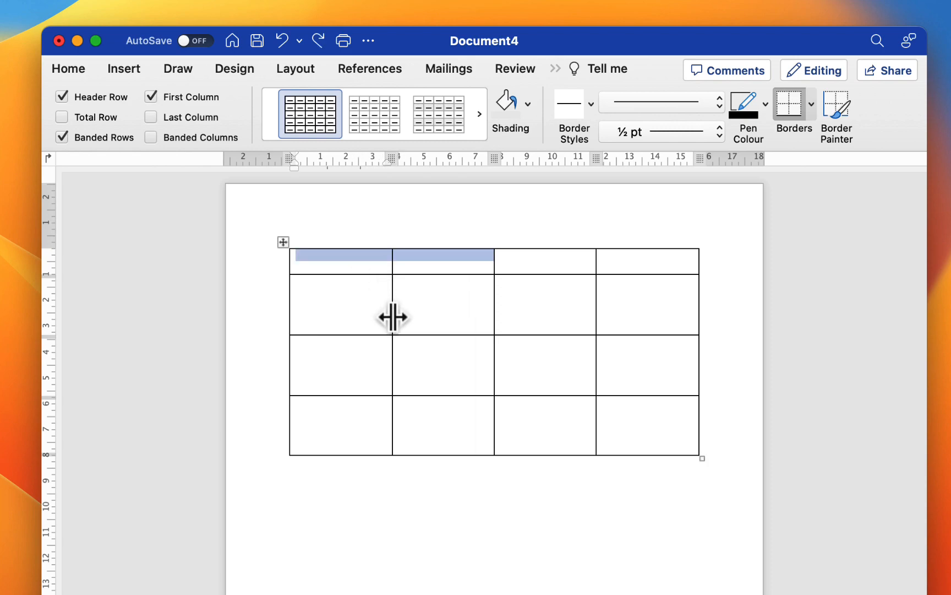
mouse_move(391, 318)
mouse_down()
mouse_move(364, 319)
mouse_move(407, 322)
mouse_move(391, 324)
mouse_up()
key(super+z)
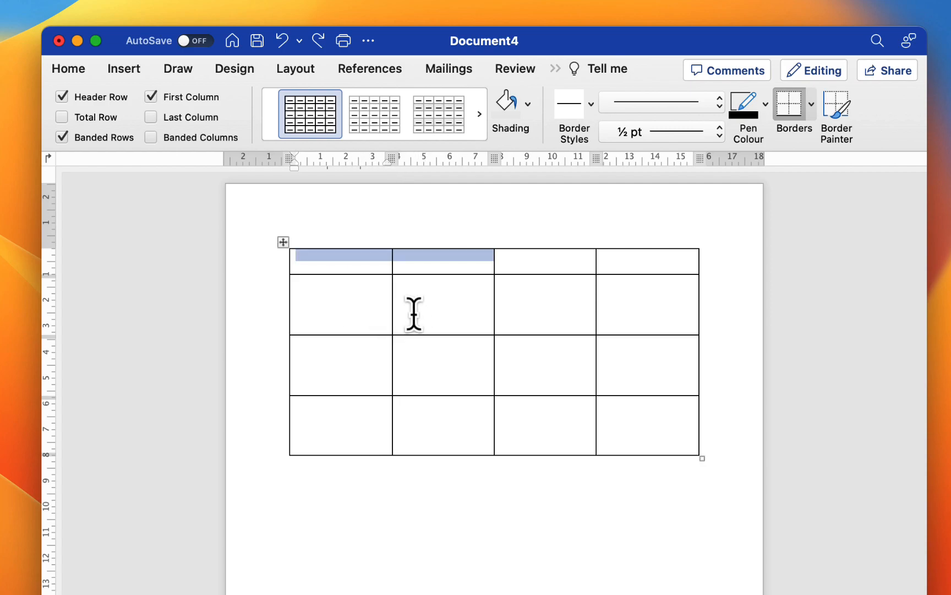
- Merge the first two cells of the top row
click(414, 314)
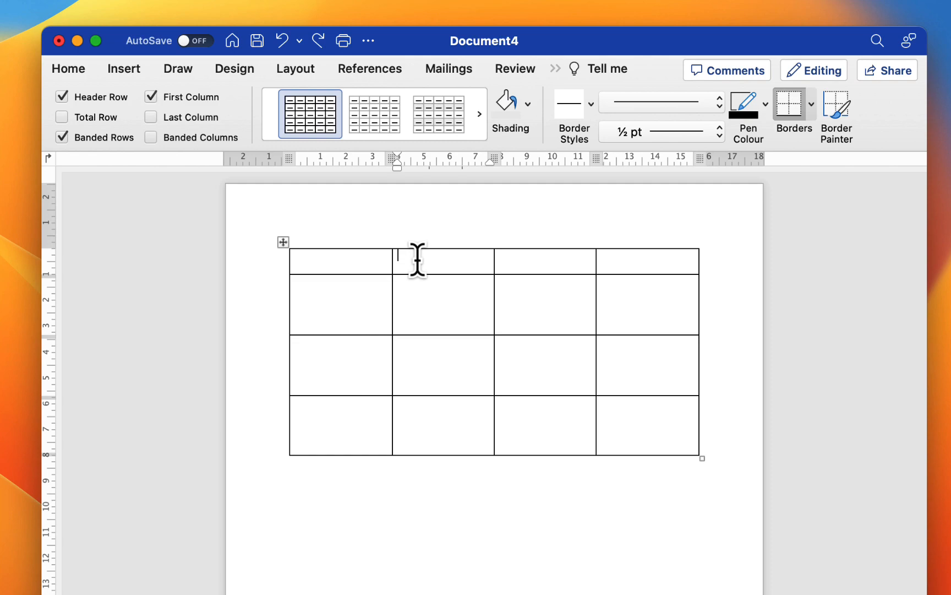
drag(417, 259, 365, 263)
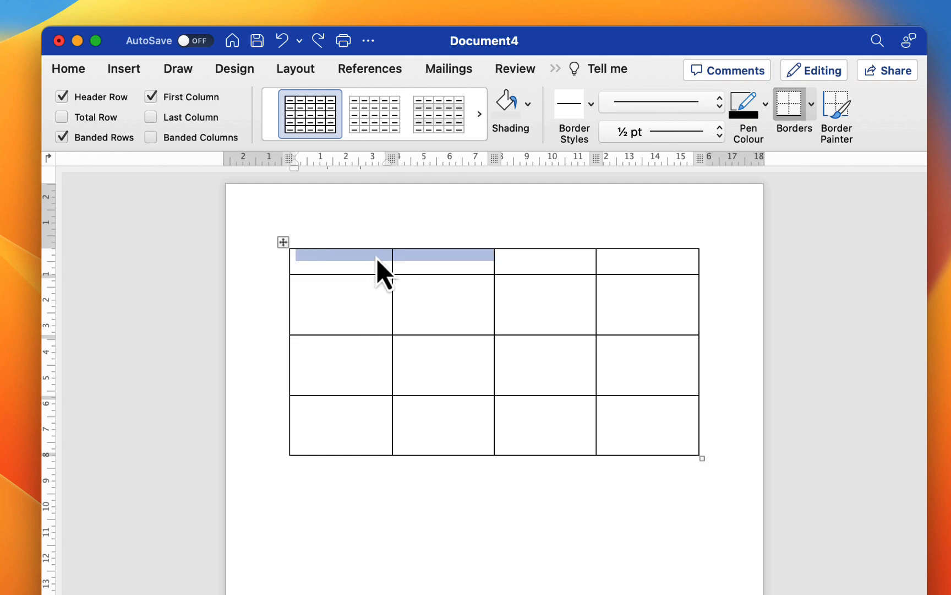
right_click(377, 258)
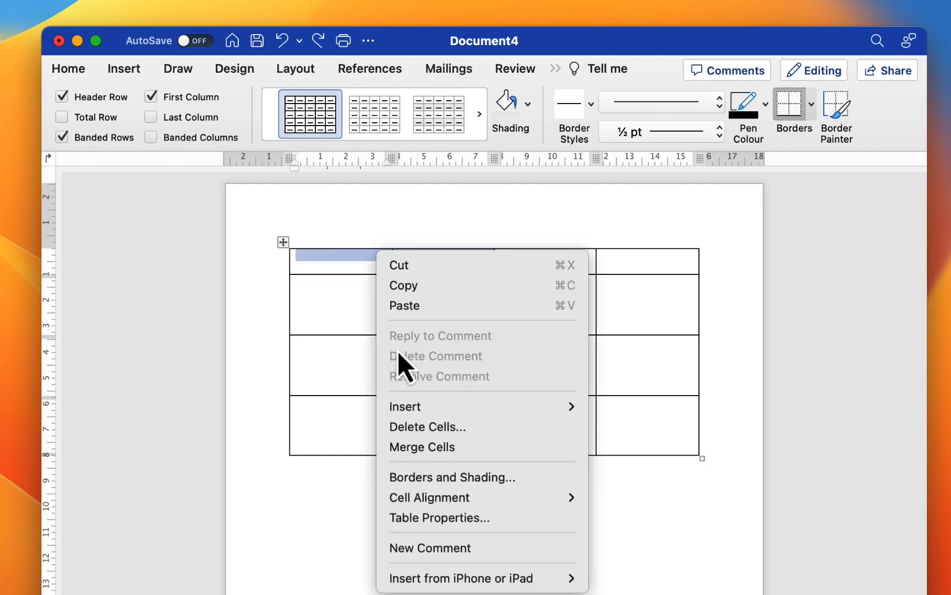
click(404, 451)
click(428, 306)
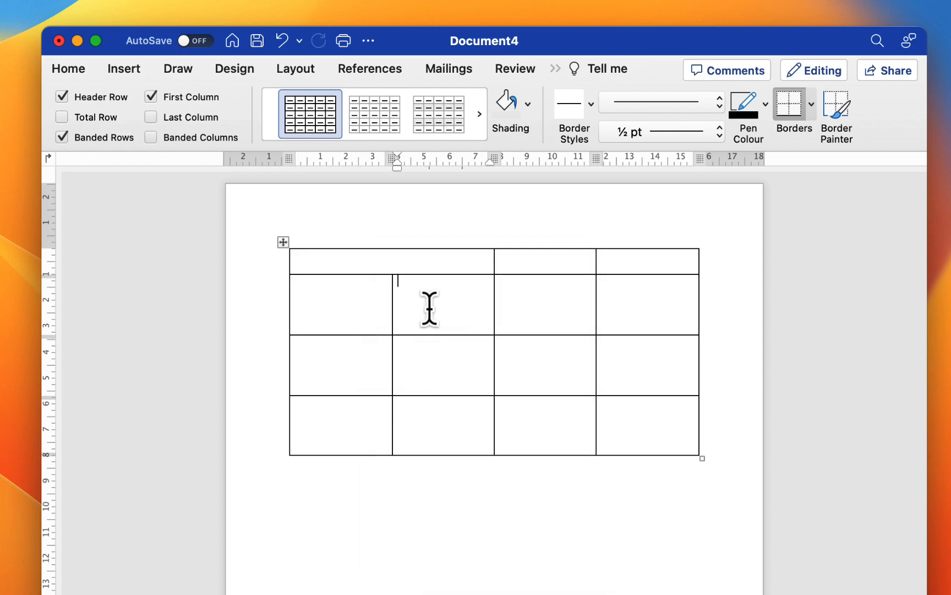
- Merge the last two cells of the top row
drag(620, 261, 575, 261)
right_click(580, 263)
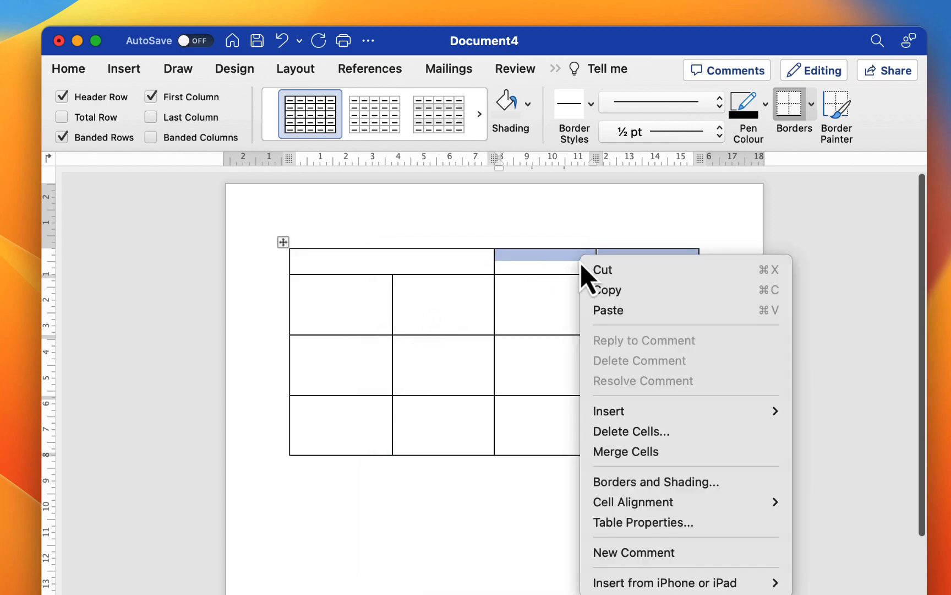
click(603, 449)
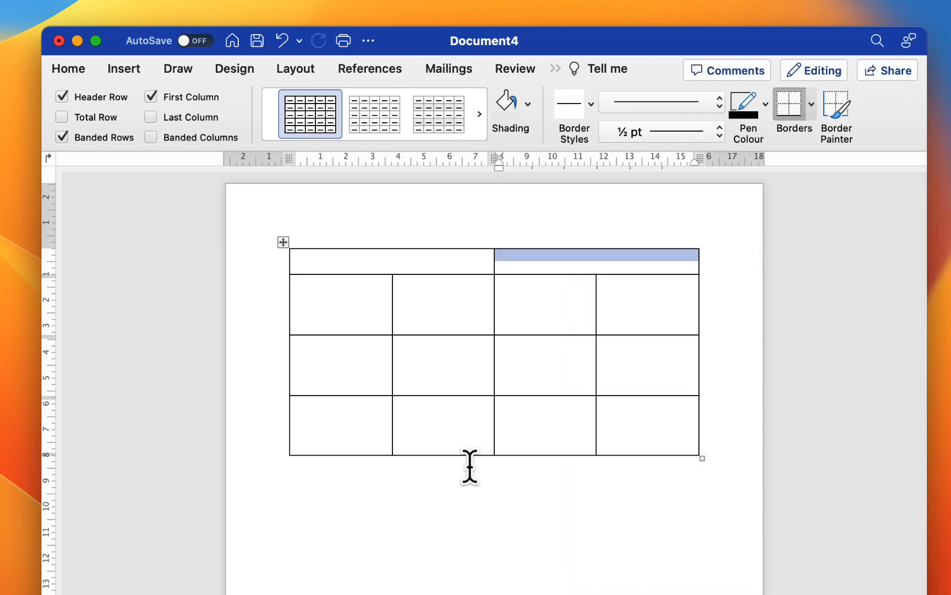
click(469, 466)
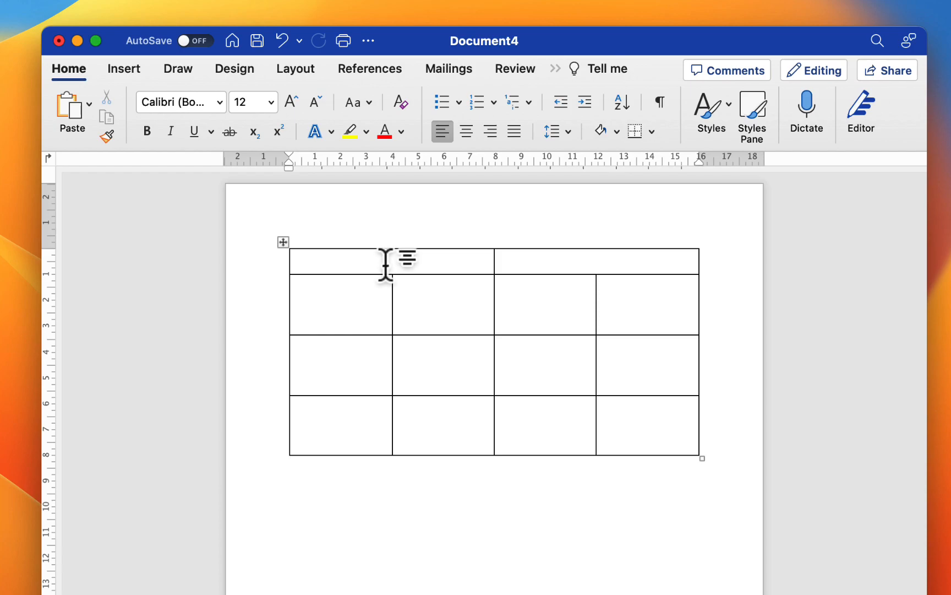
- Delete the entire bottom row of the table
click(645, 419)
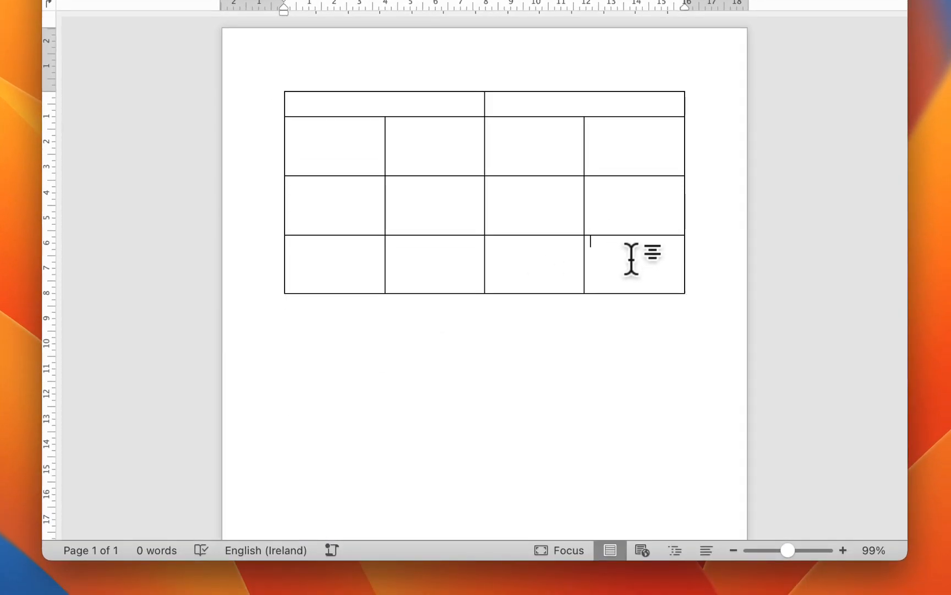
drag(631, 259, 346, 255)
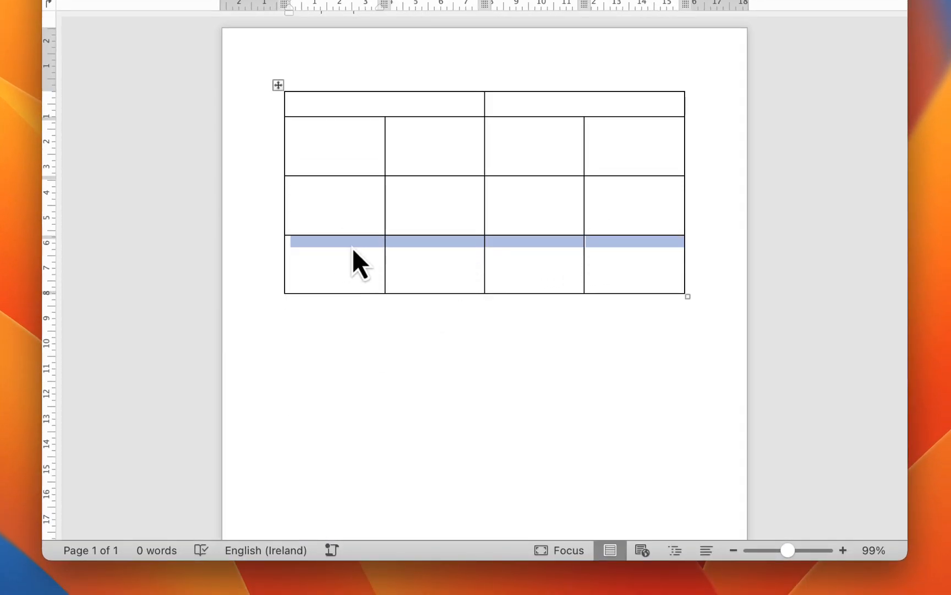
right_click(352, 248)
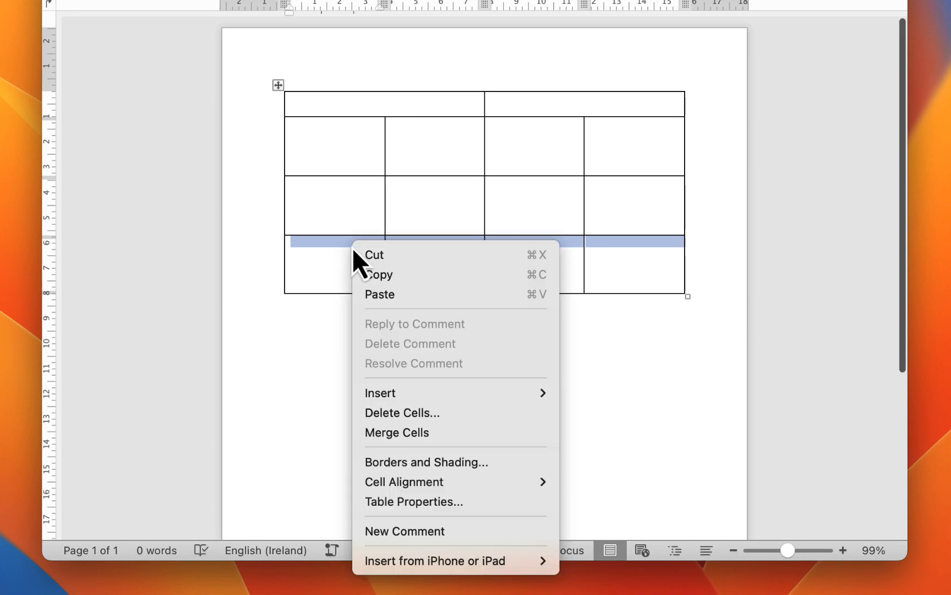
click(400, 414)
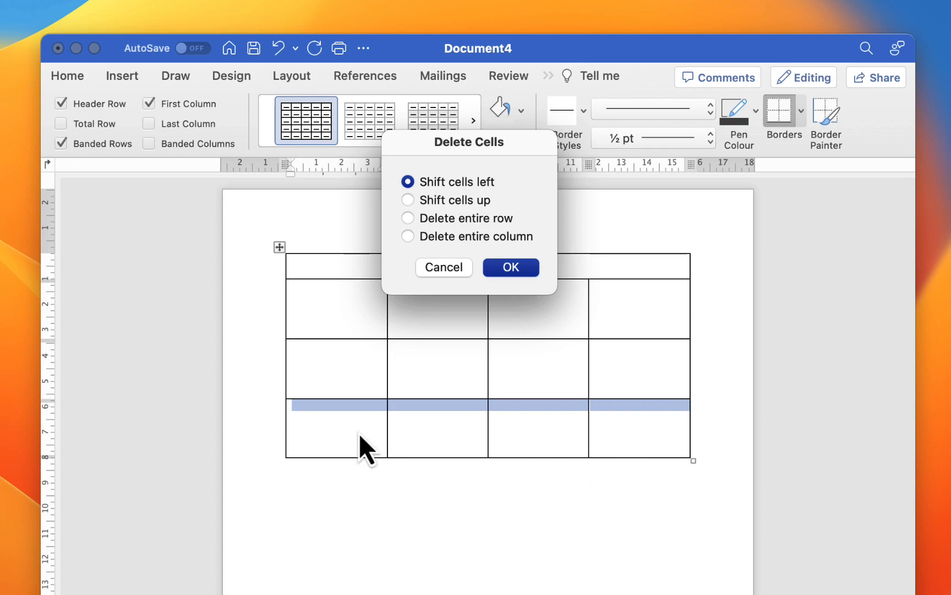
click(410, 219)
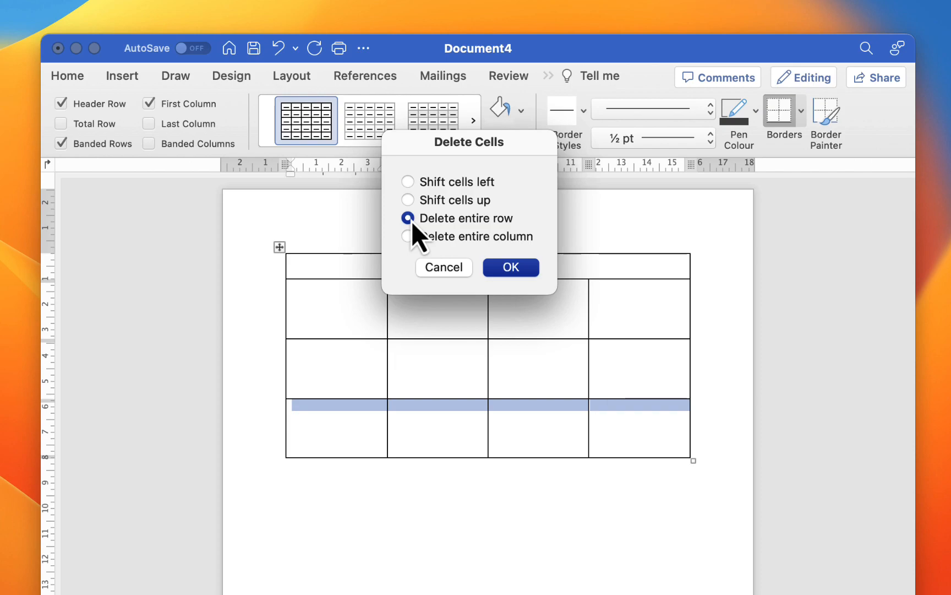
click(504, 269)
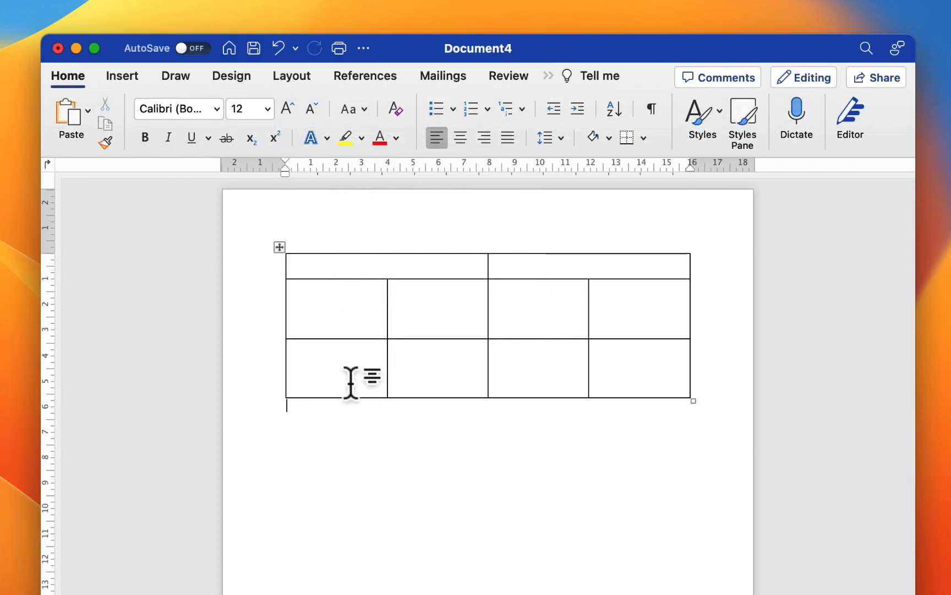
- Enter "Heading" in both merged cells of the top row
click(343, 265)
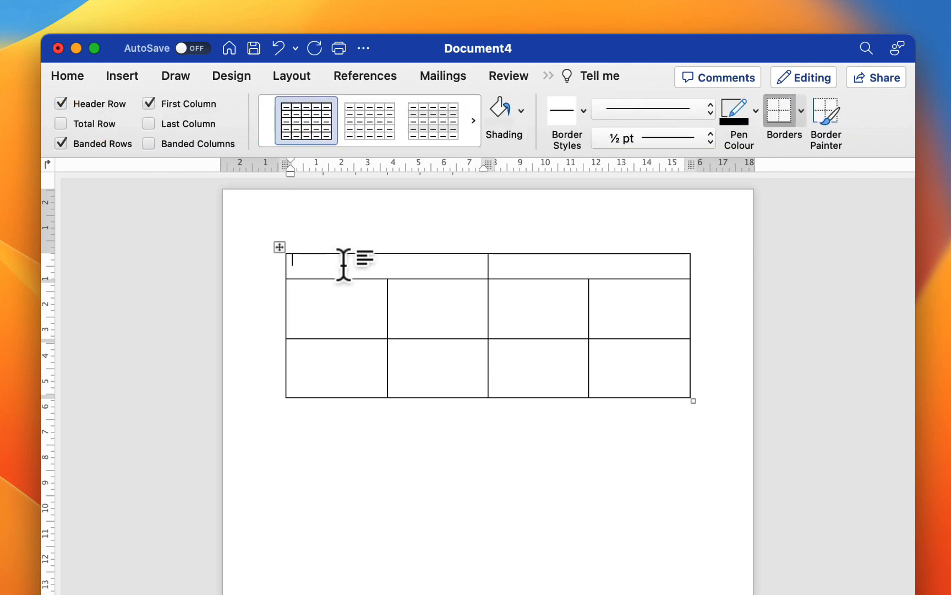
text(HEa)
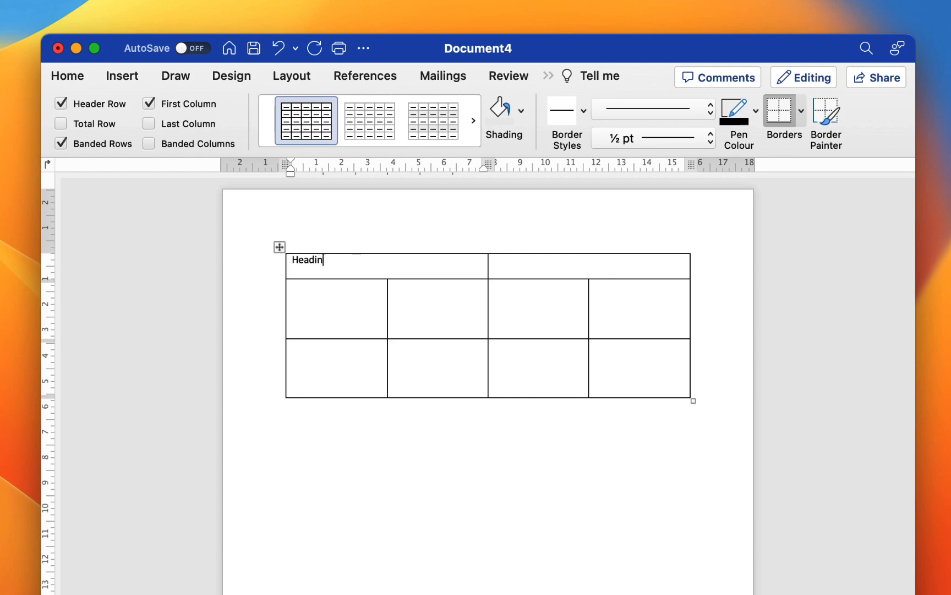
click(545, 266)
text(Heading)
- Enter "Info" in the first two cells of the second row
click(333, 302)
text(Info)
click(455, 304)
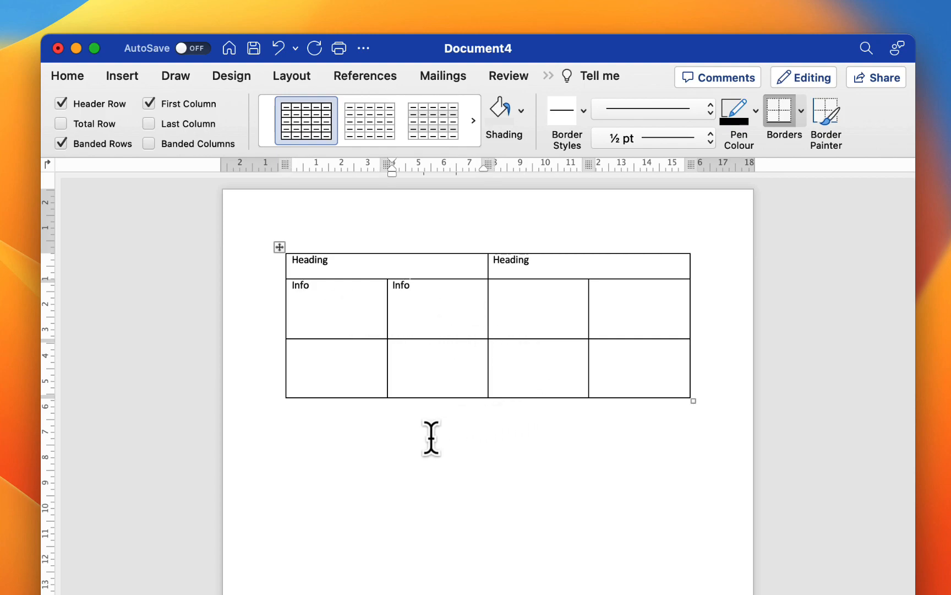
click(391, 451)
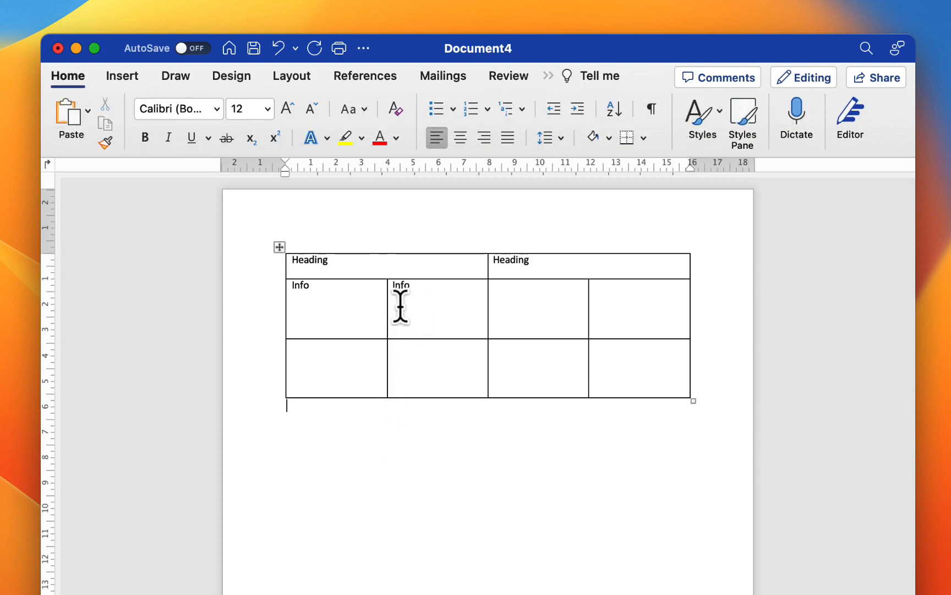
- Shade the first heading cell with a light gold theme colour
click(452, 268)
drag(329, 260, 280, 256)
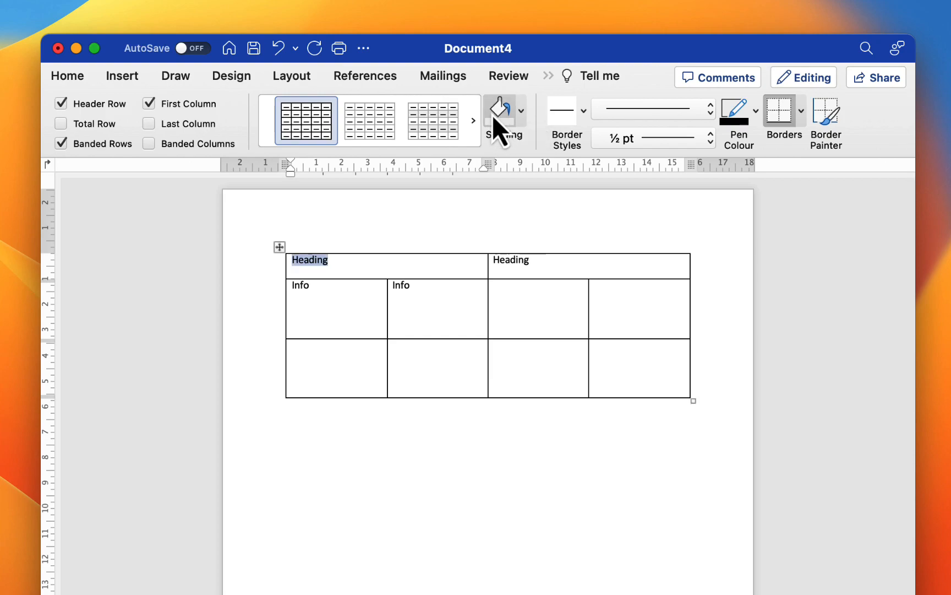
click(521, 112)
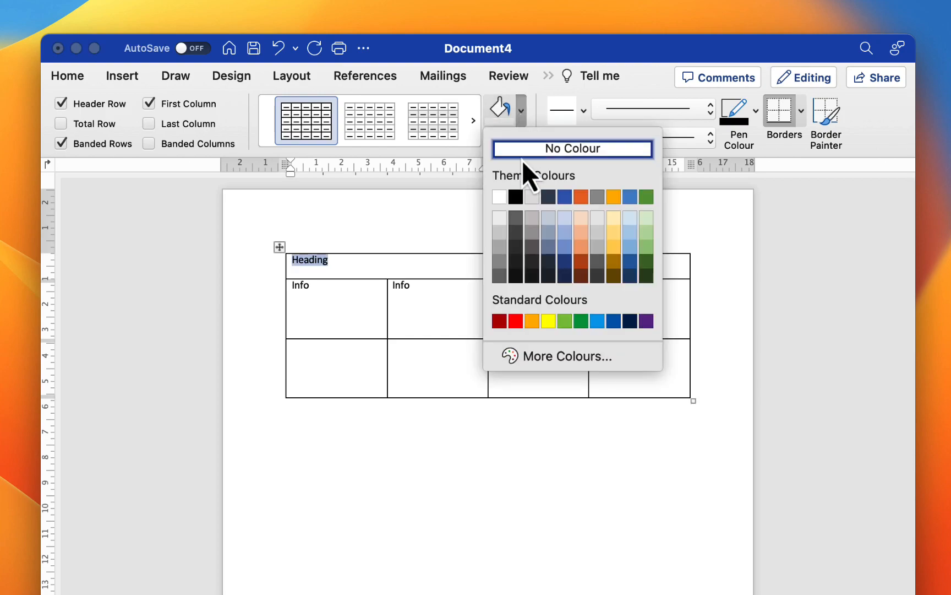
click(611, 221)
click(571, 267)
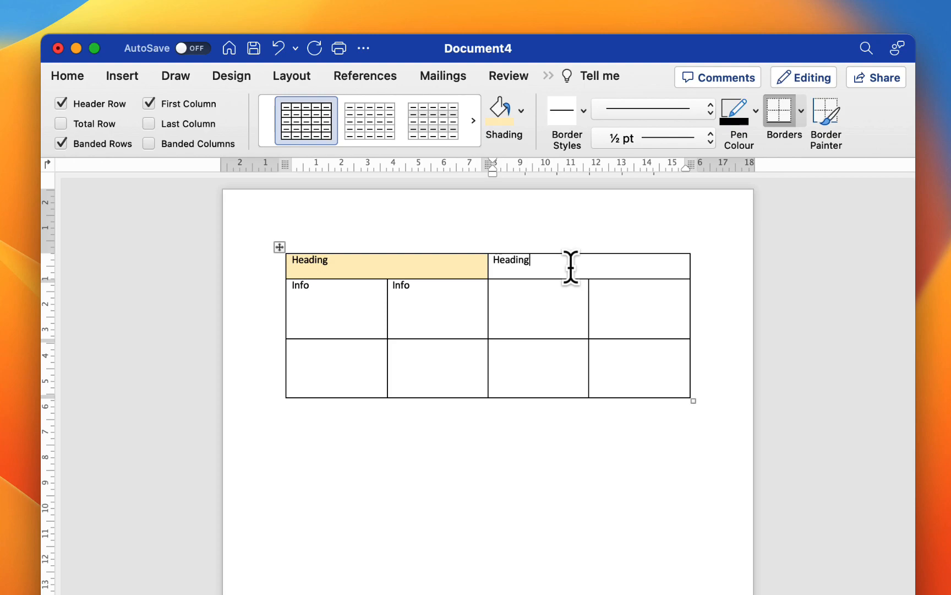
- Shade the second heading cell with a light blue theme colour
click(523, 123)
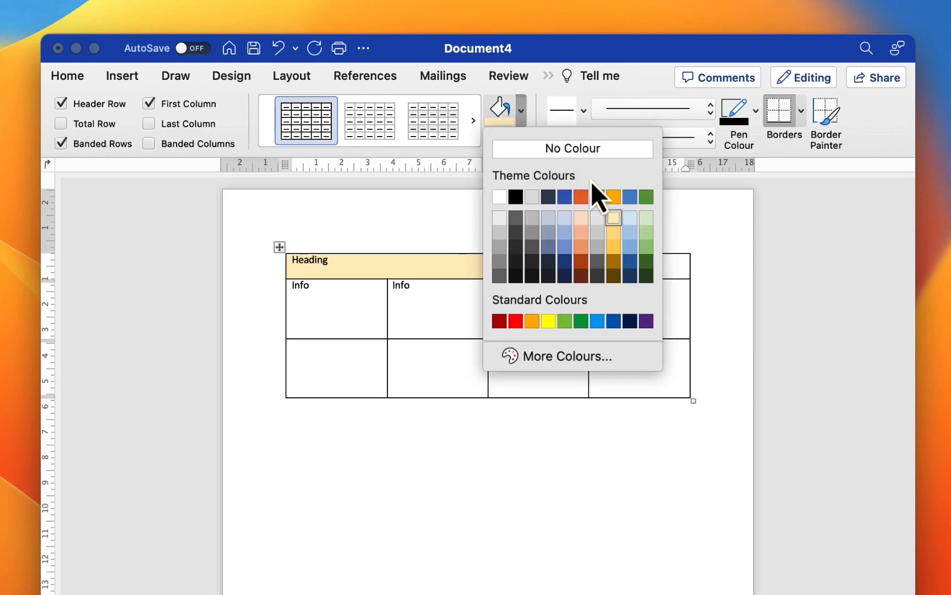
click(629, 216)
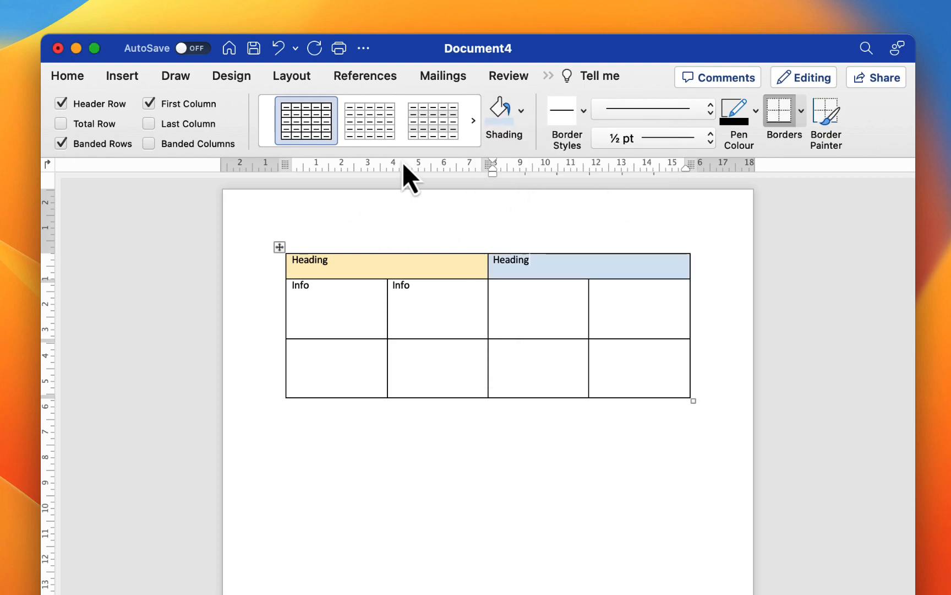
- Try several table styles from the style gallery on the table
click(473, 124)
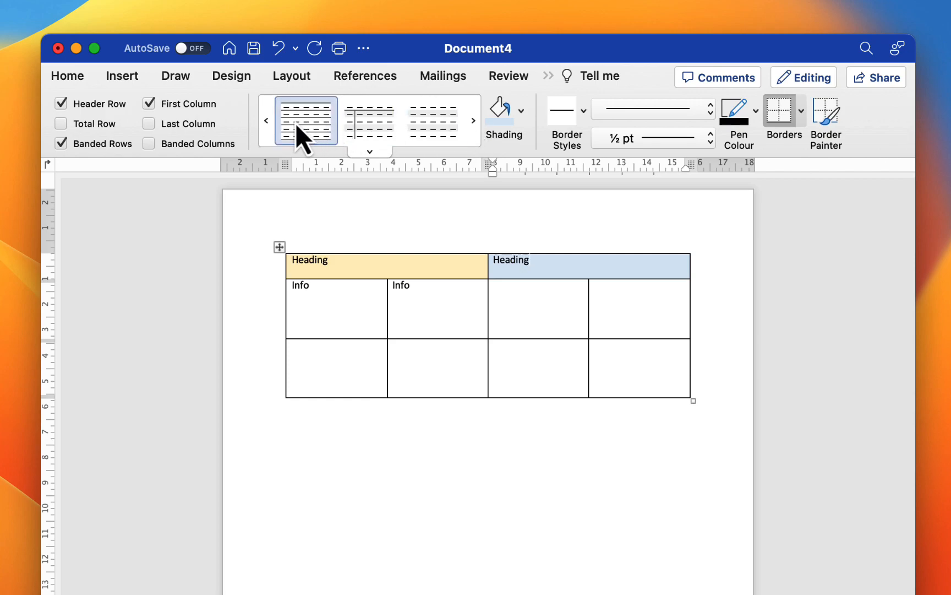
click(426, 122)
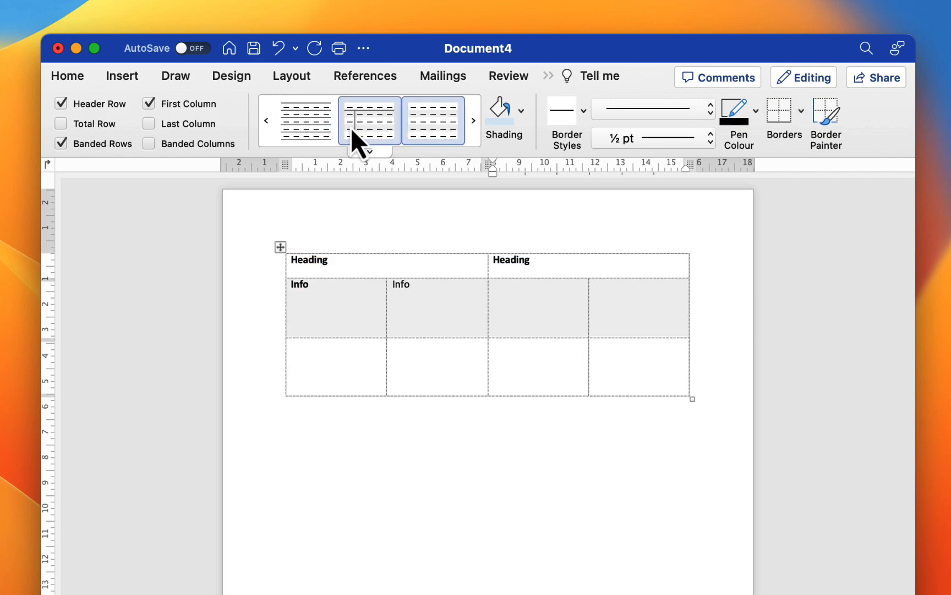
click(306, 121)
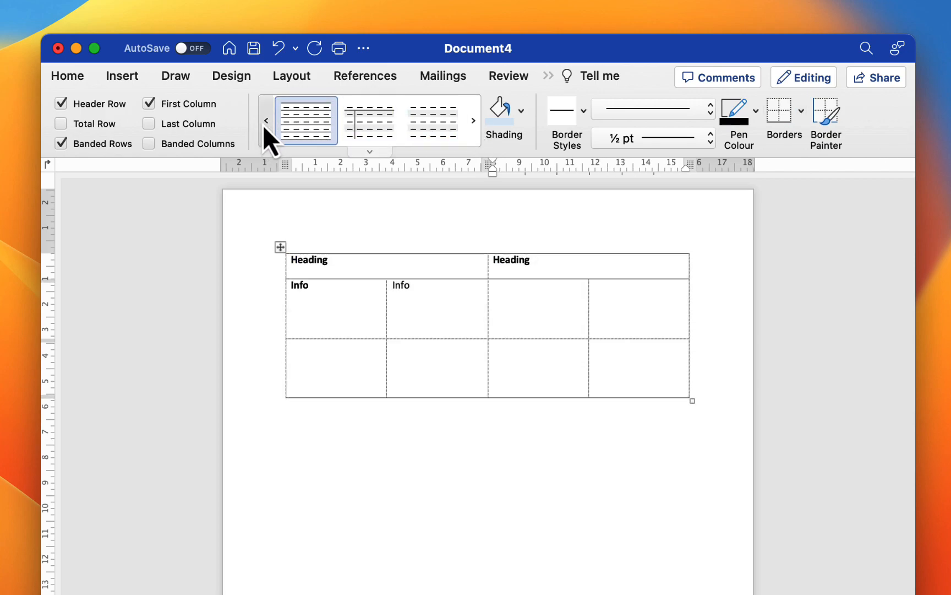
click(264, 122)
click(299, 125)
click(357, 136)
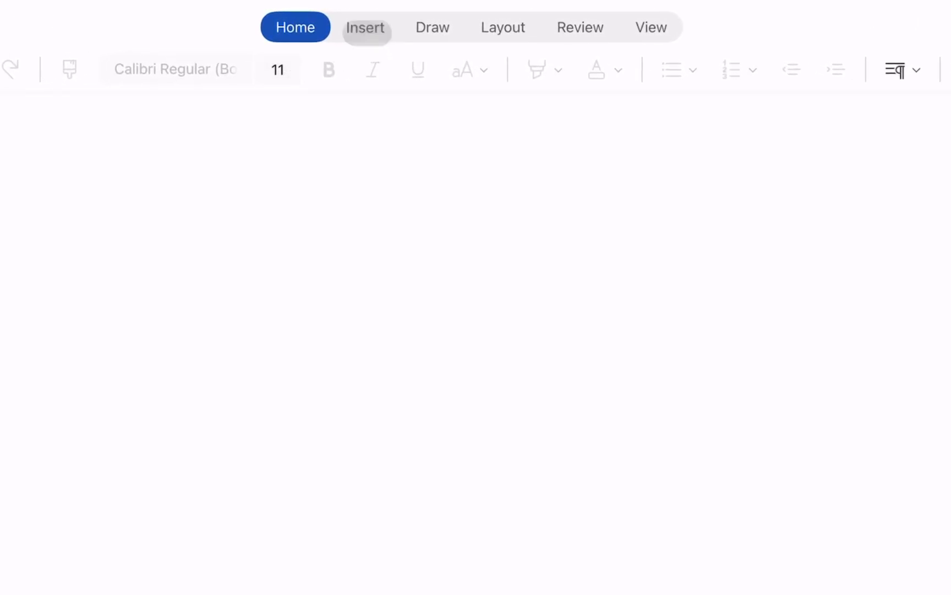
- Insert a new table into a blank document
click(366, 29)
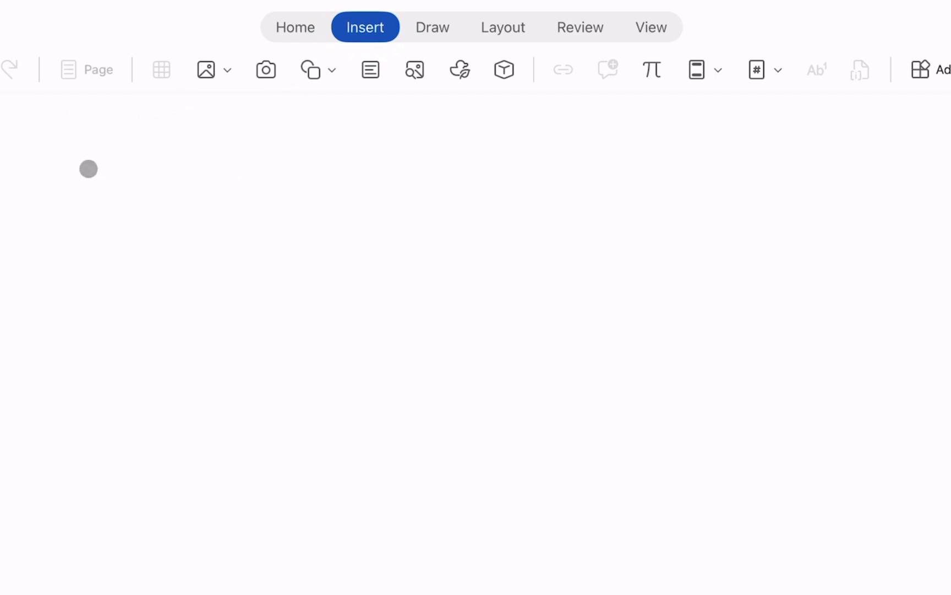
click(88, 169)
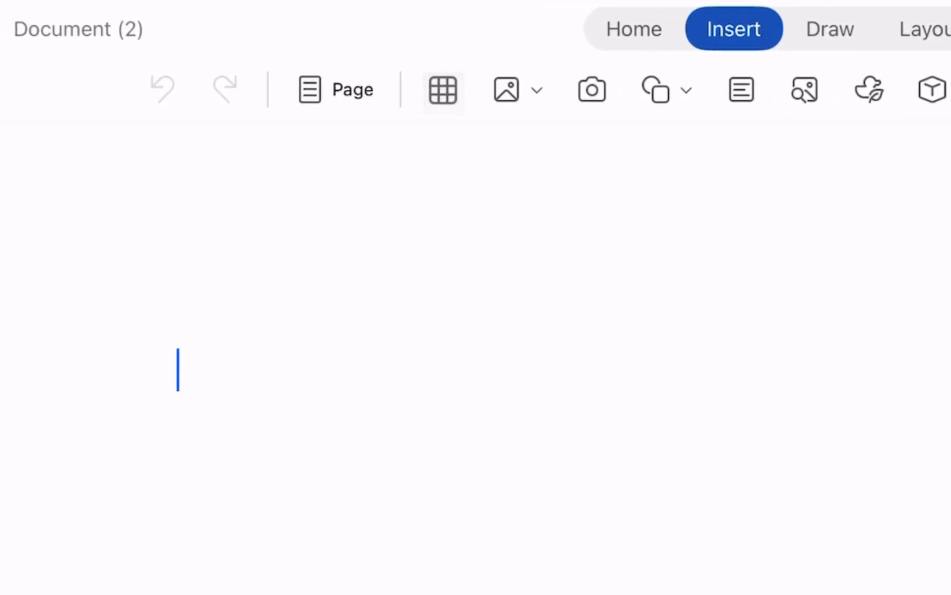
click(444, 89)
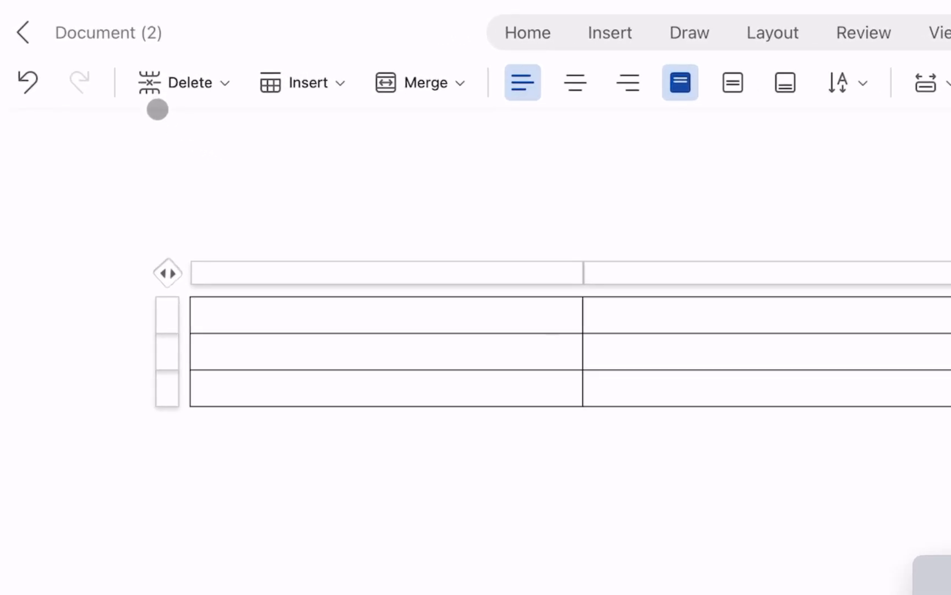
- Examine the table's Delete, Insert and Merge options
click(183, 83)
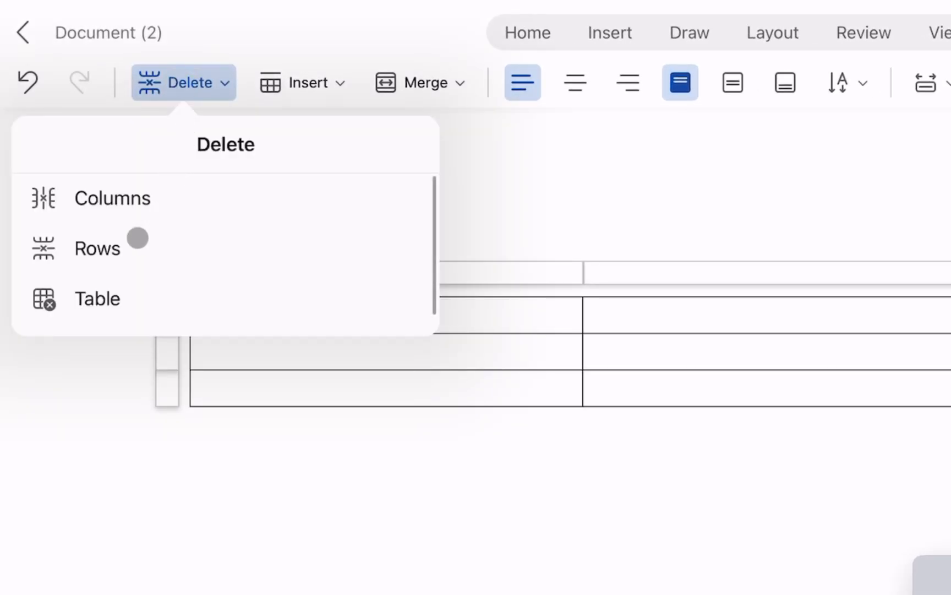
click(618, 168)
click(268, 169)
click(302, 82)
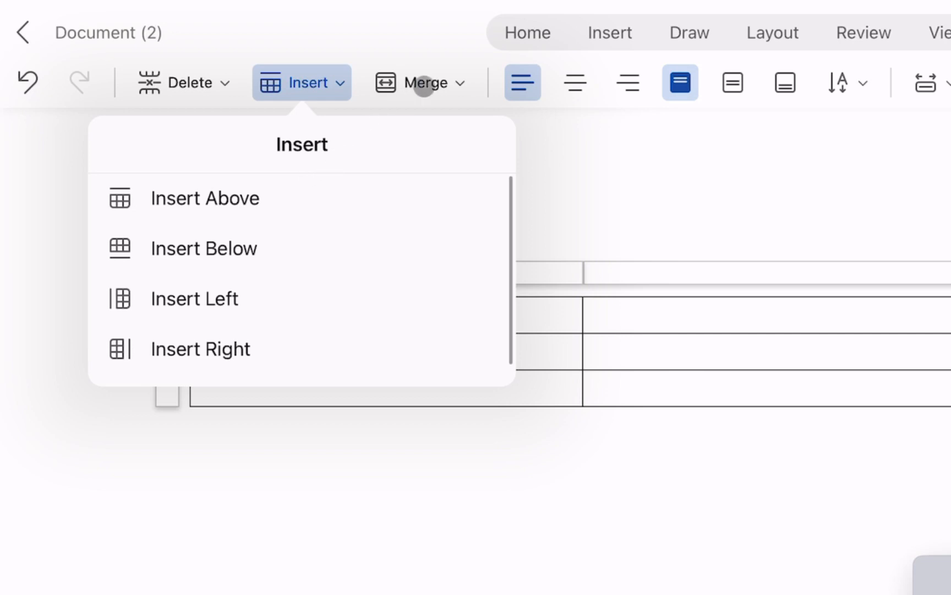
click(424, 82)
click(420, 83)
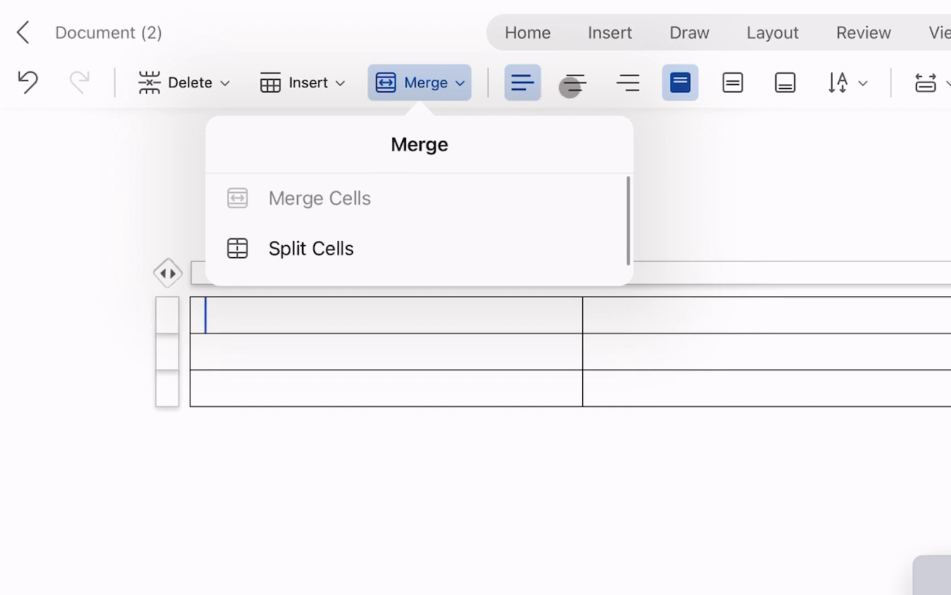
click(518, 97)
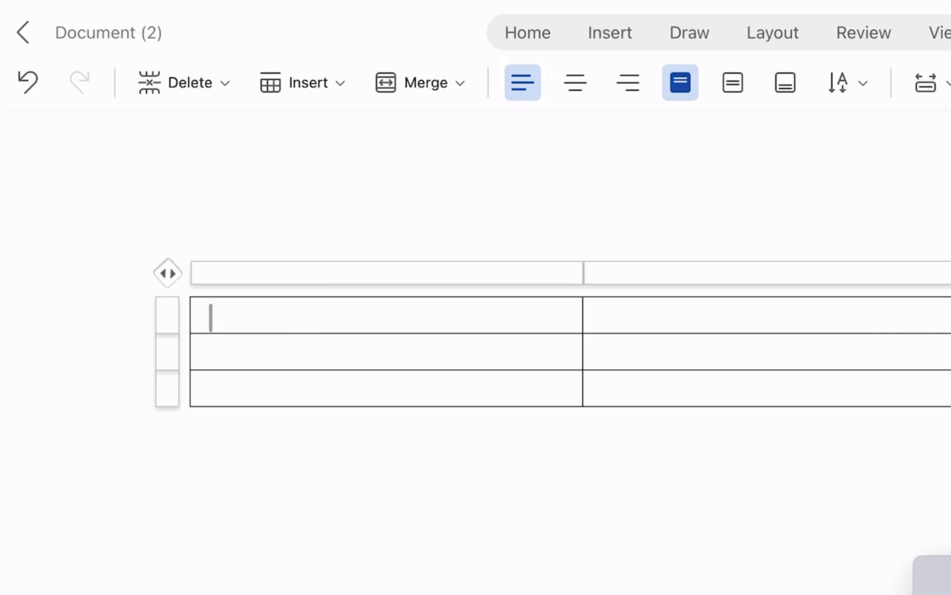
- Right-align the text in the first table cell
click(575, 82)
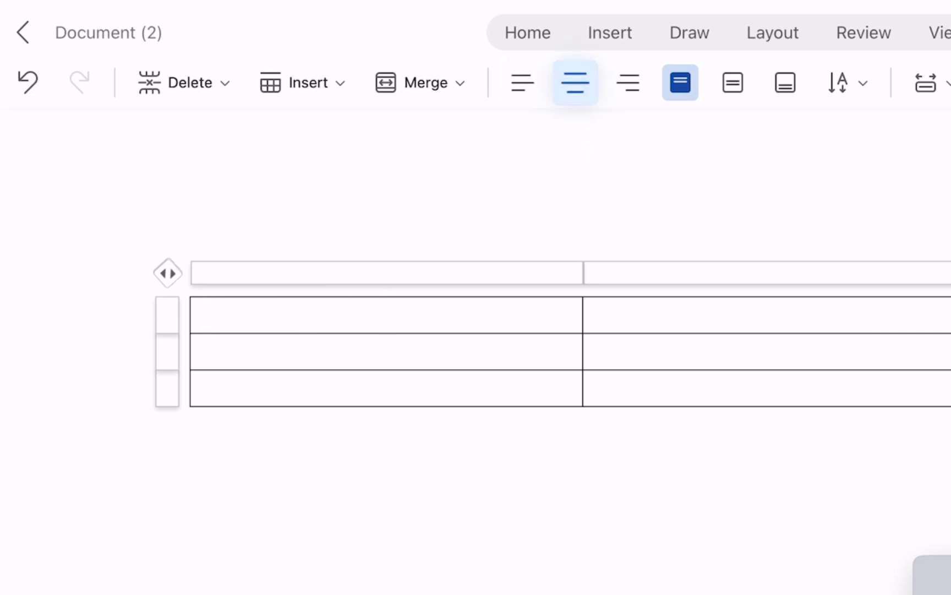
click(628, 82)
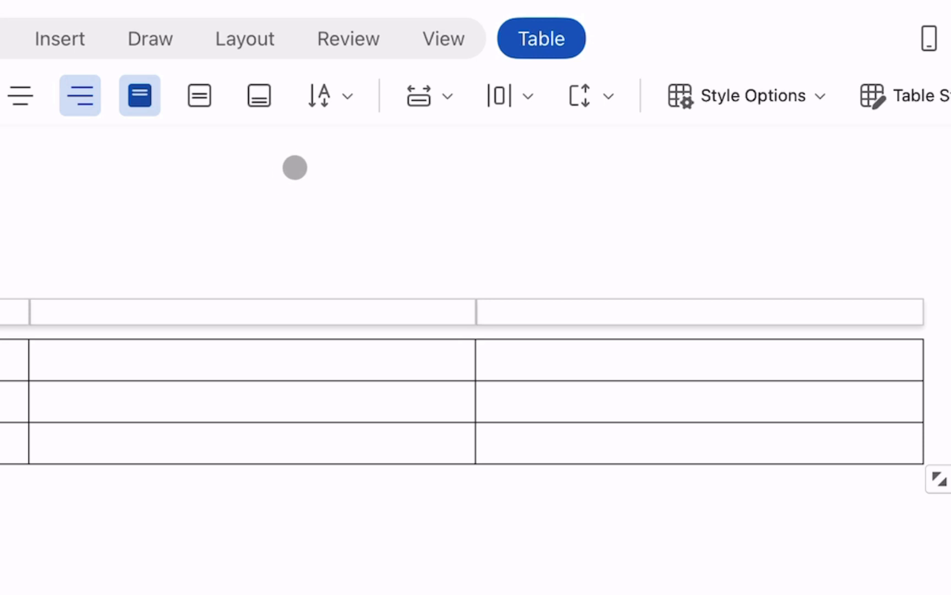
- Review the table's text direction, AutoFit, distribute, cell size and style options
click(325, 97)
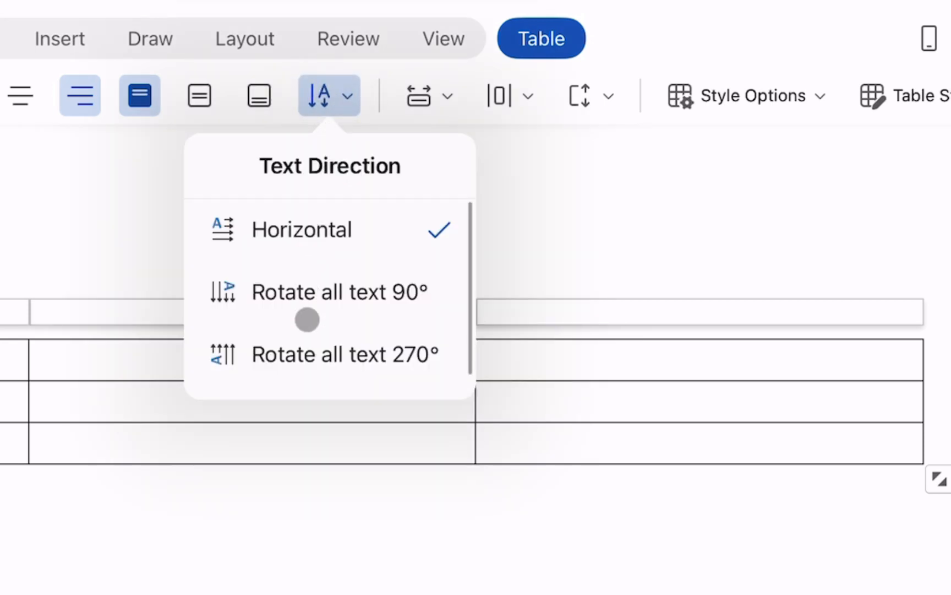
scroll(301, 316, down, 1)
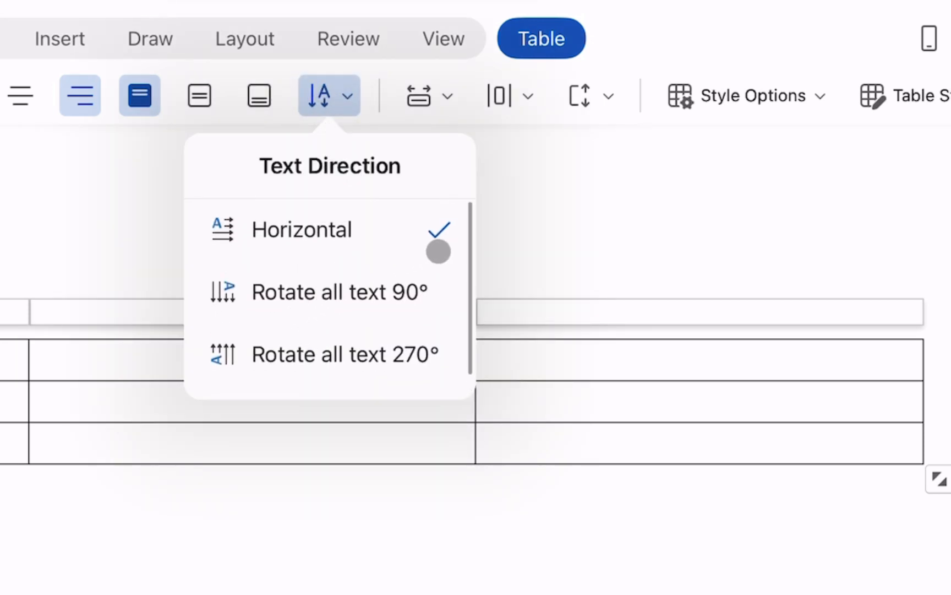
click(527, 238)
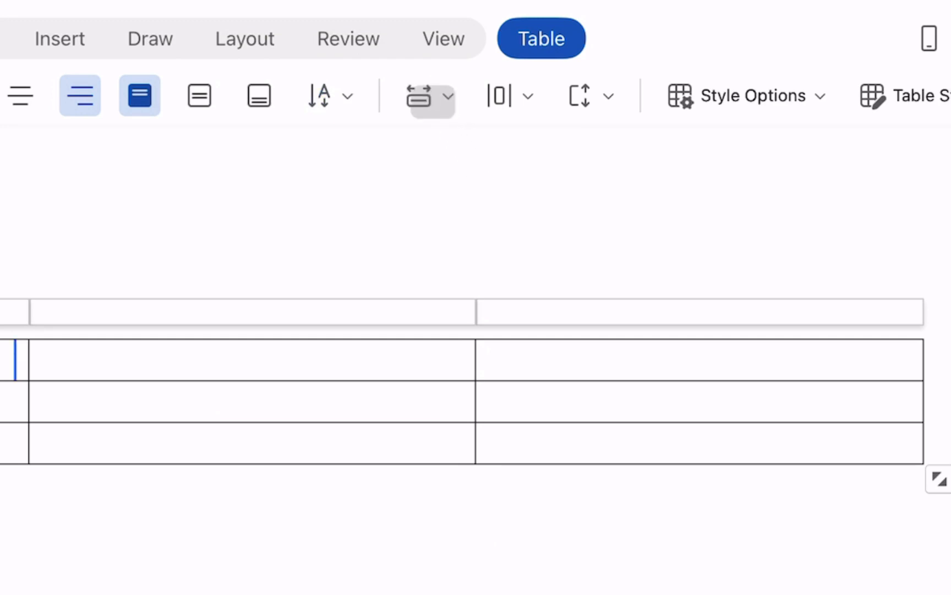
click(429, 95)
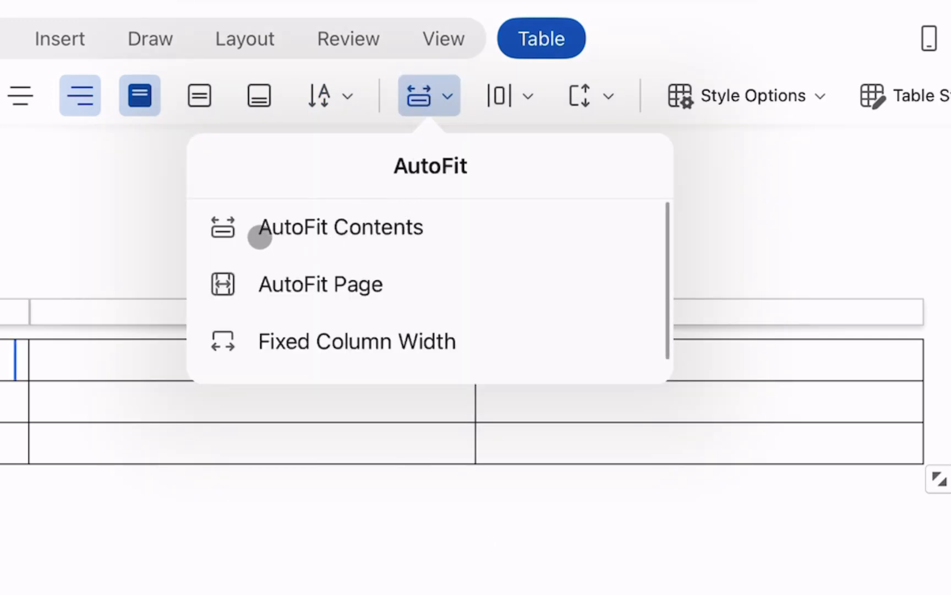
click(426, 90)
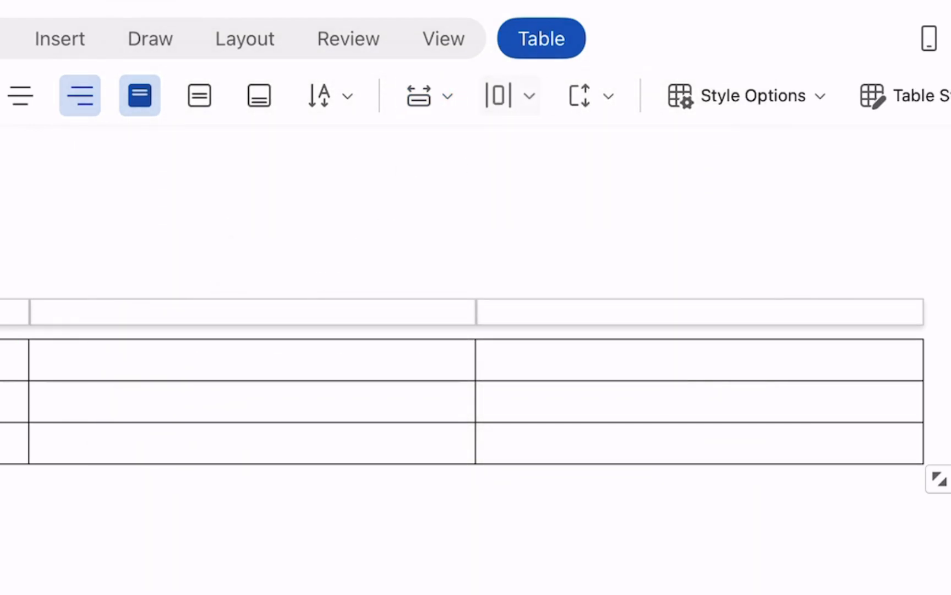
click(501, 96)
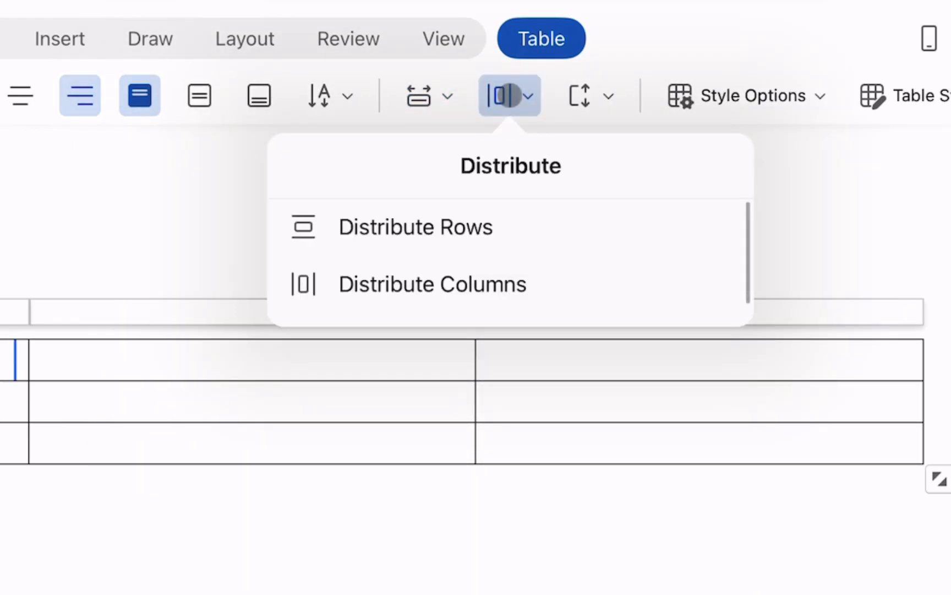
click(521, 97)
click(589, 95)
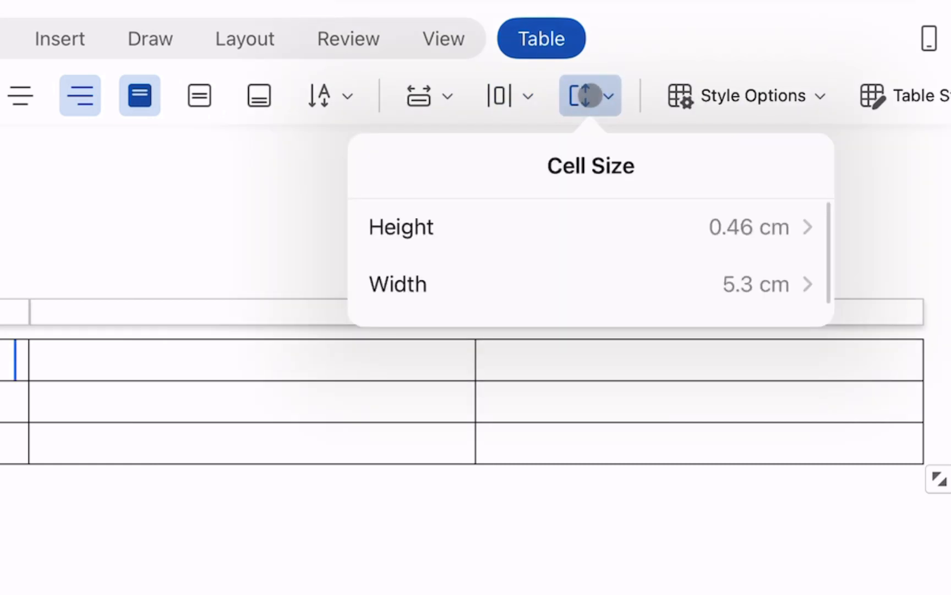
click(589, 96)
click(746, 95)
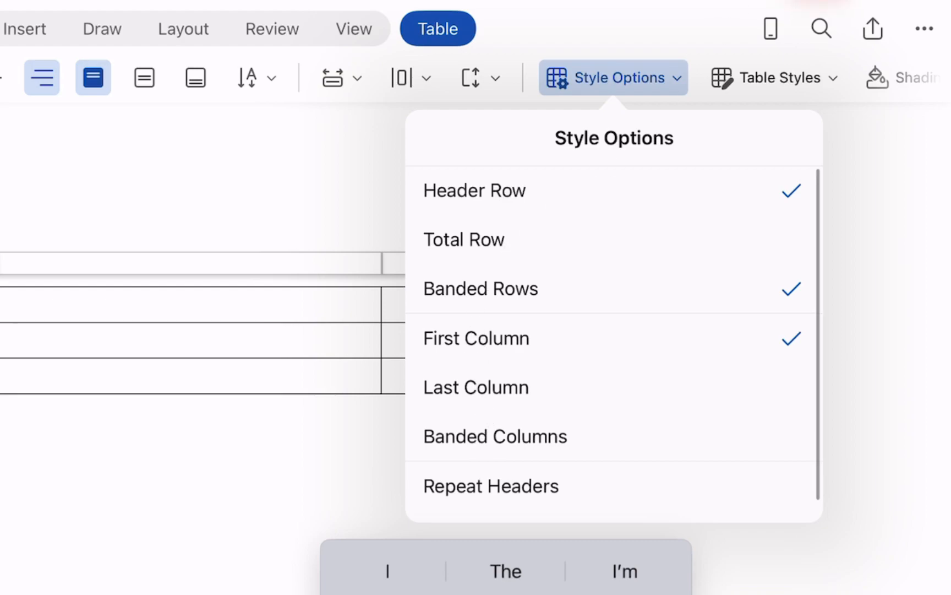
- Apply a blue grid table style with a dark header row
click(765, 83)
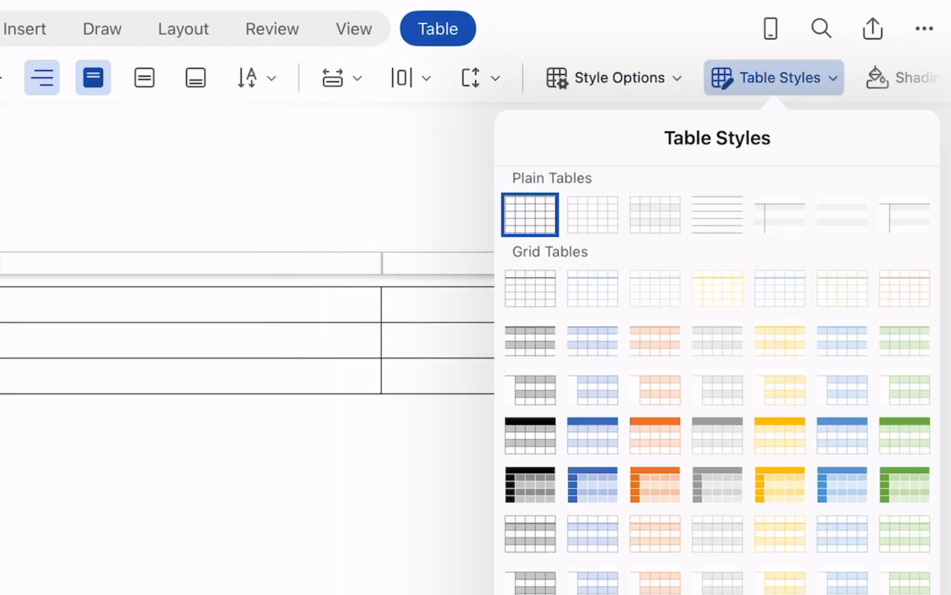
click(579, 443)
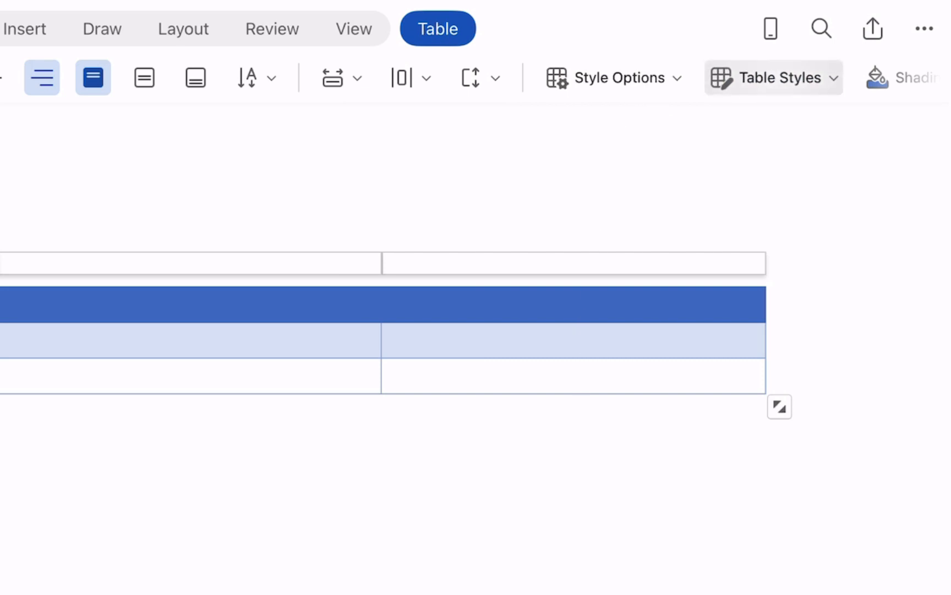
- Switch the table to an orange grid table style with a dark header row
click(722, 79)
click(763, 429)
click(727, 78)
click(666, 442)
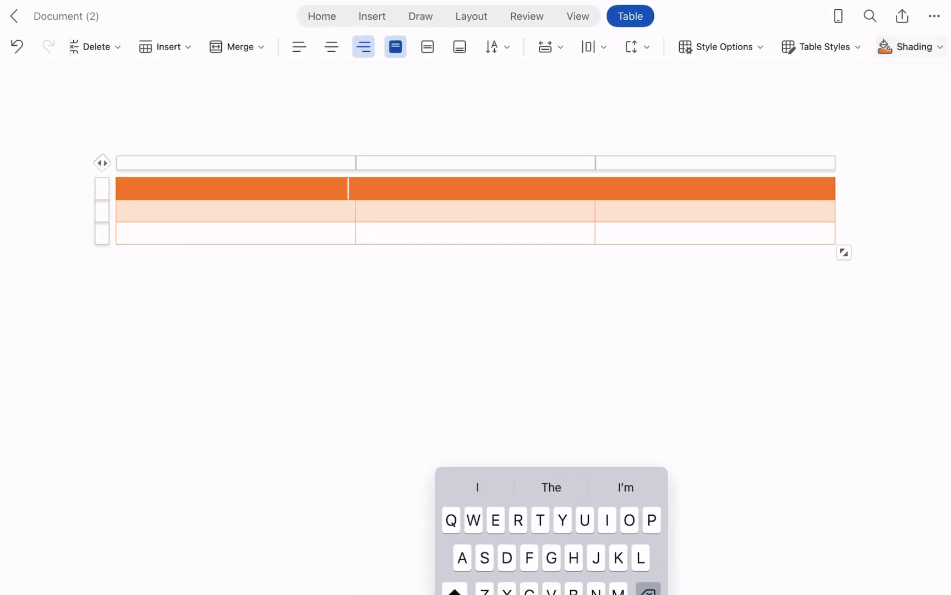
- Shade the middle cell of the second row with a light gold theme colour
click(908, 47)
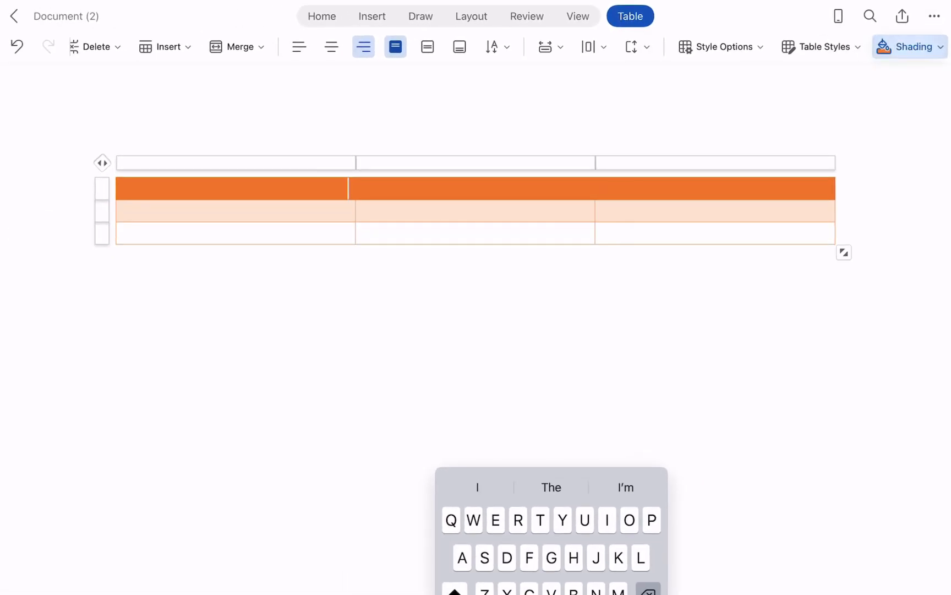
click(794, 251)
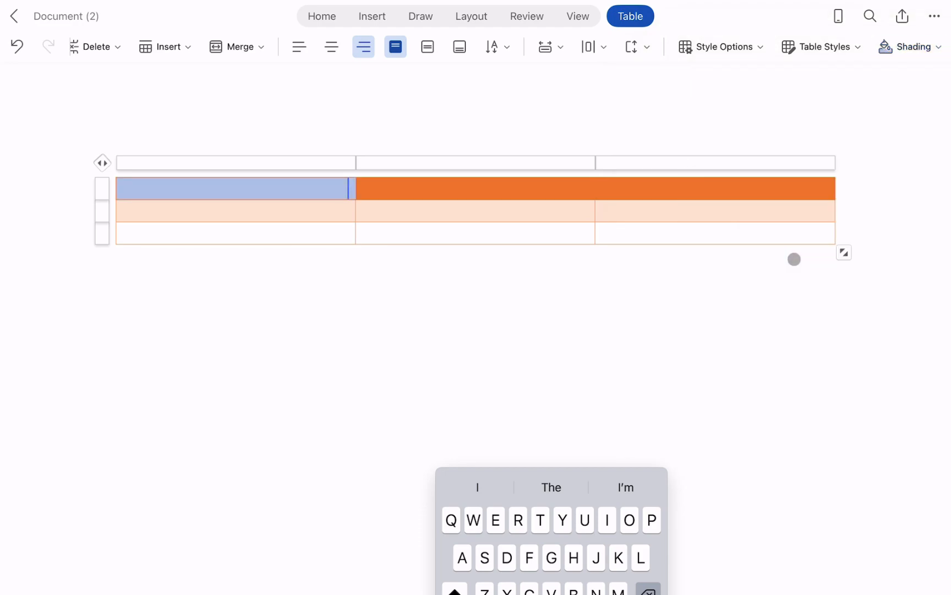
click(538, 213)
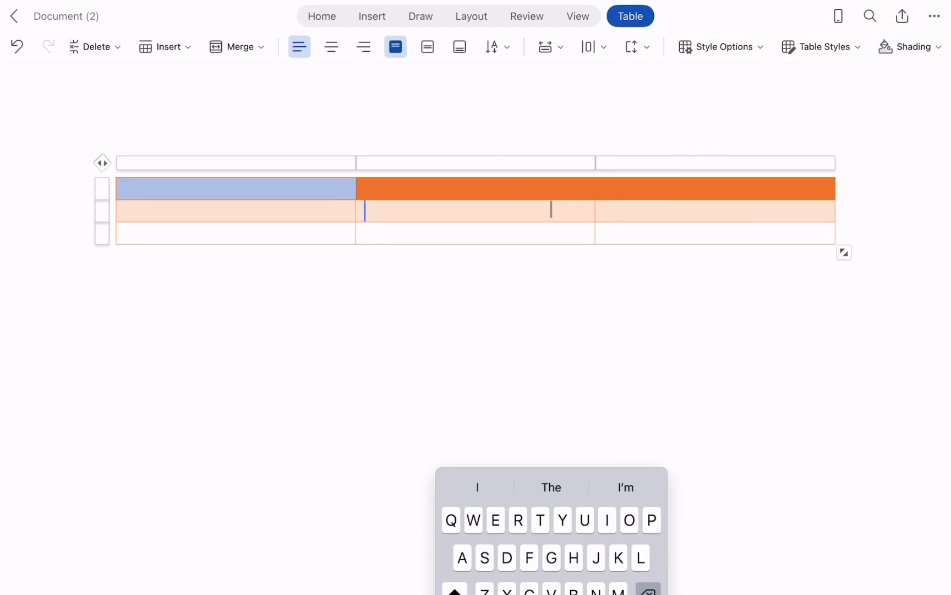
click(910, 46)
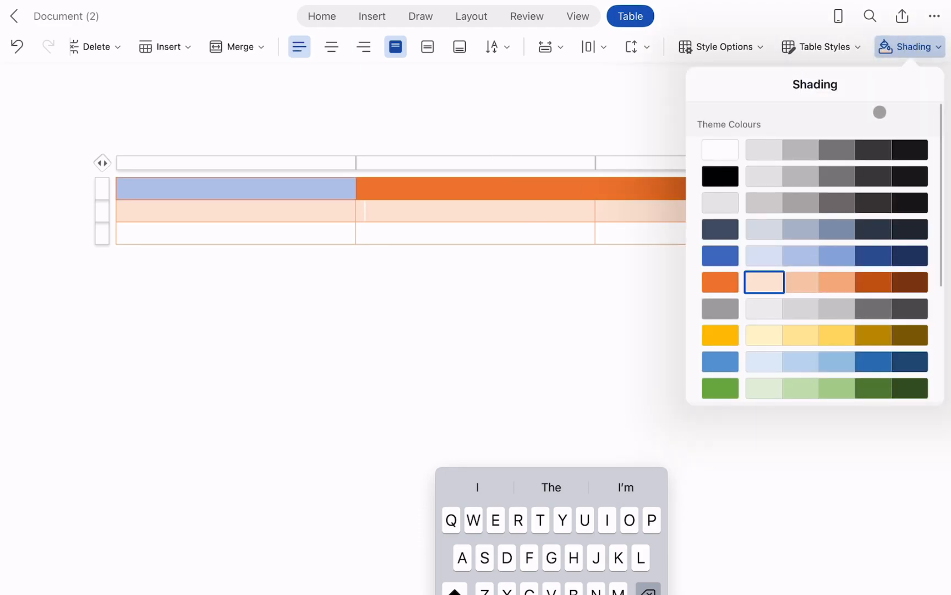
click(801, 335)
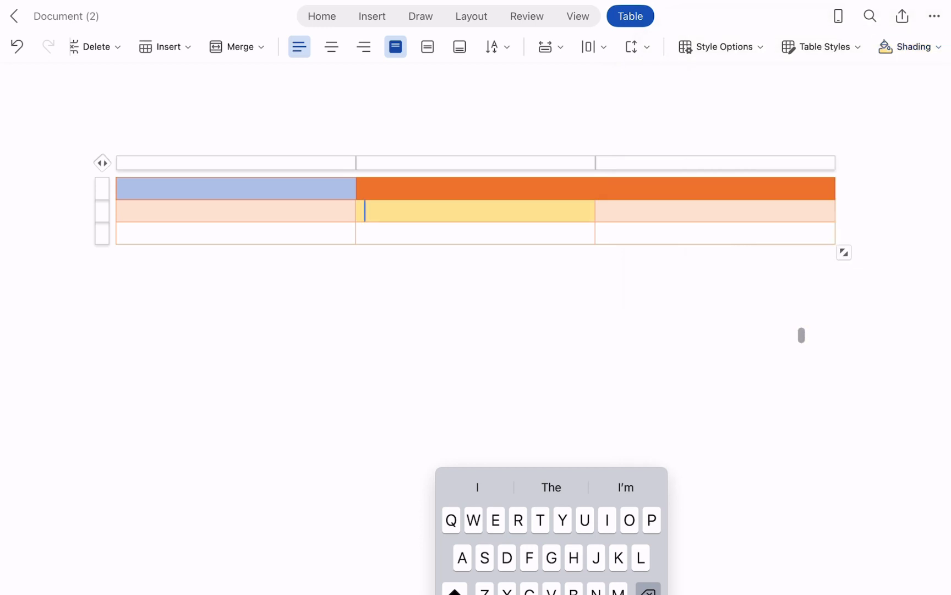
click(595, 342)
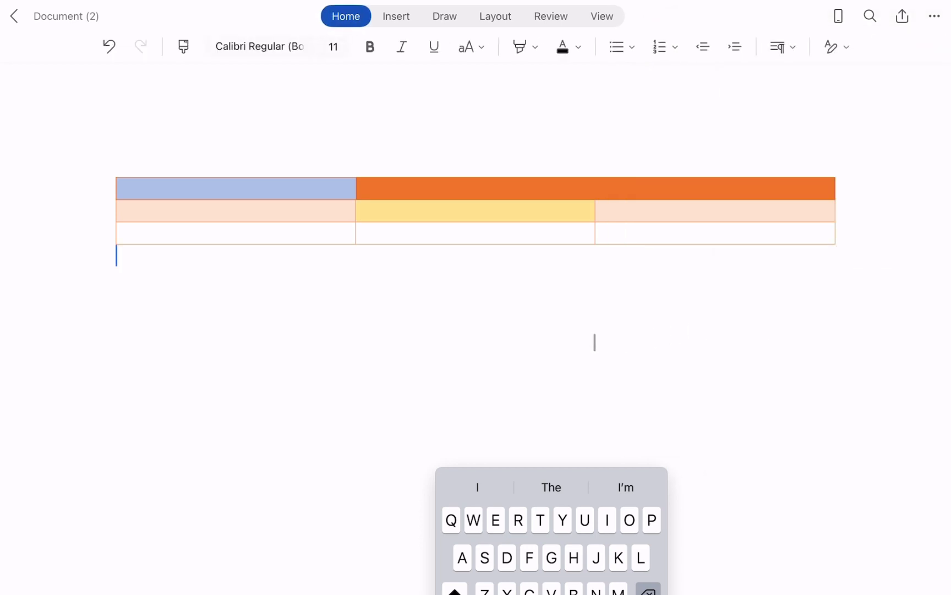